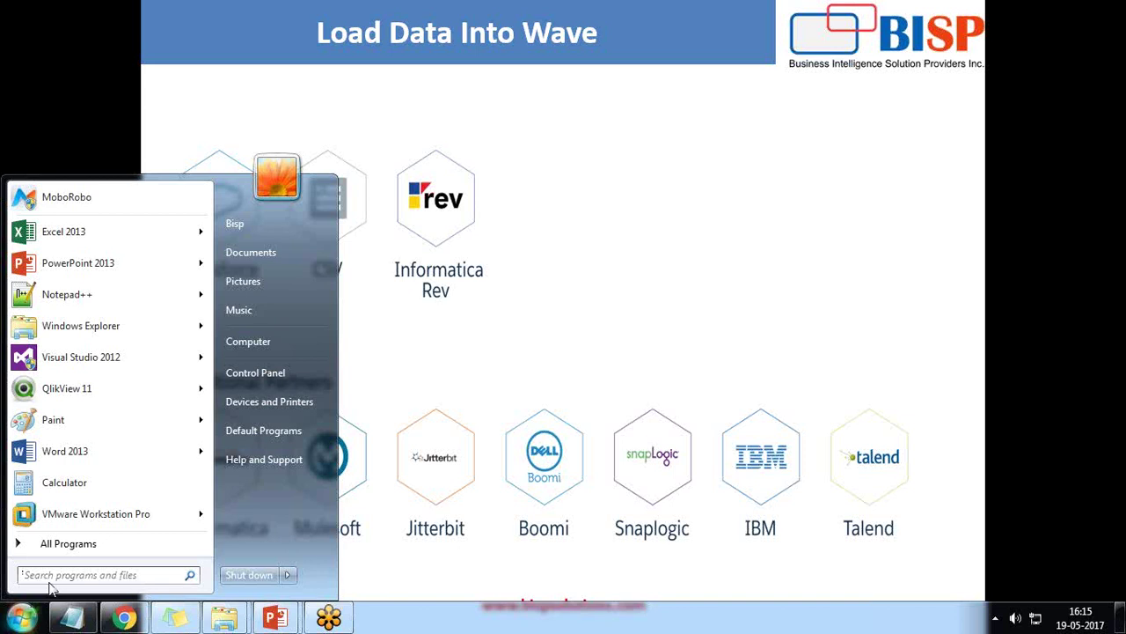
# Step: Launch Excel 2013 from the Start search, dismiss the activation notice, and create a blank workbook
pyautogui.write('excel')
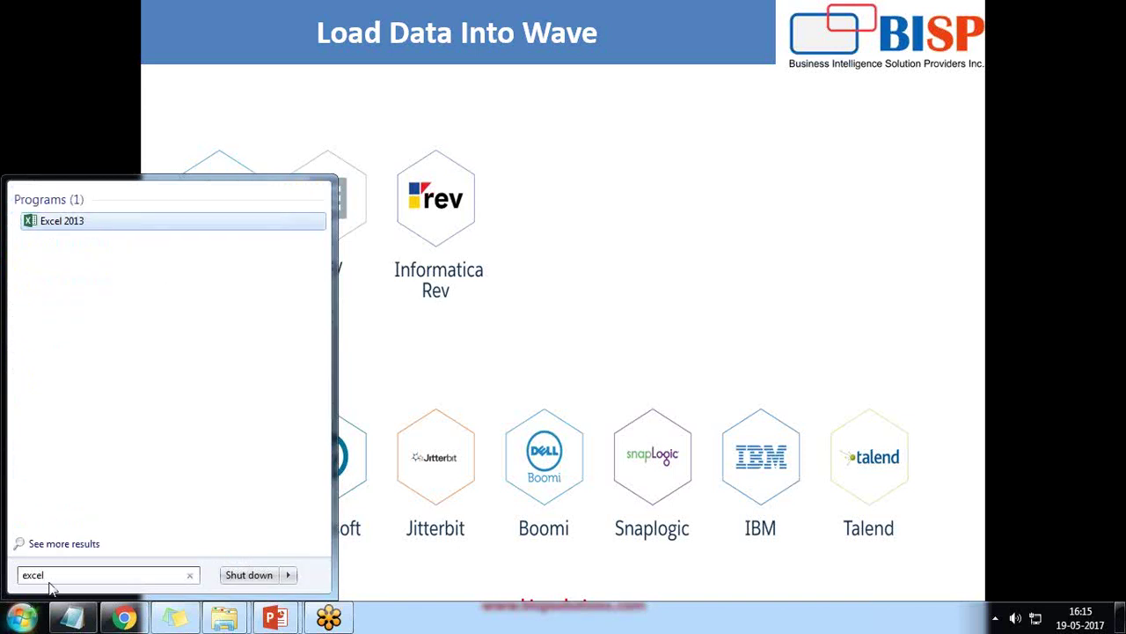
pyautogui.press('Return')
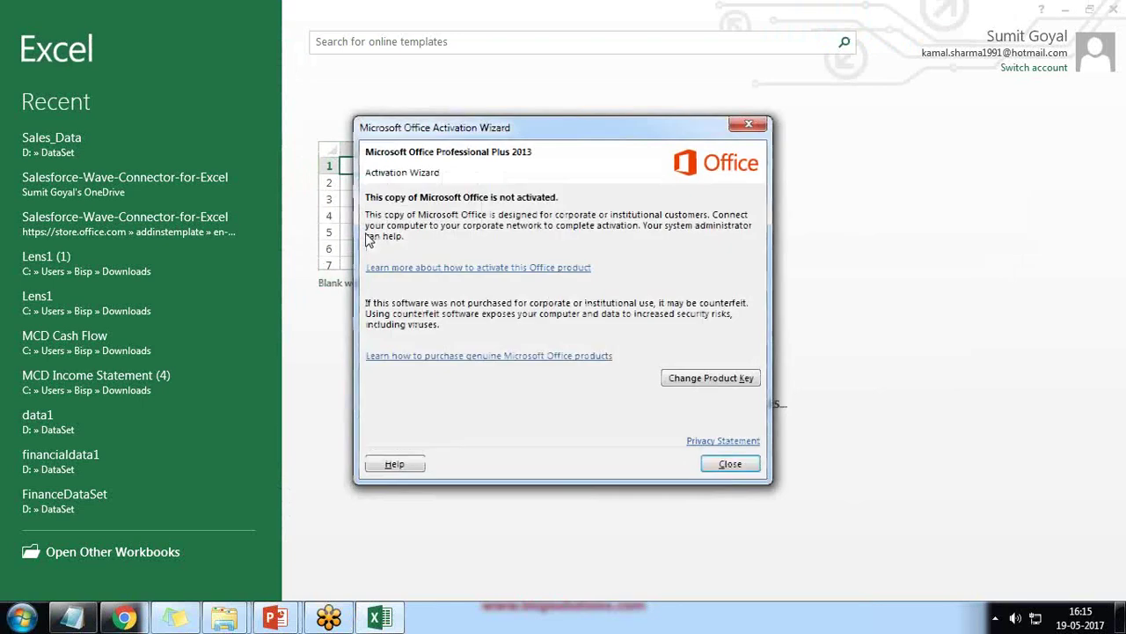
pyautogui.click(727, 464)
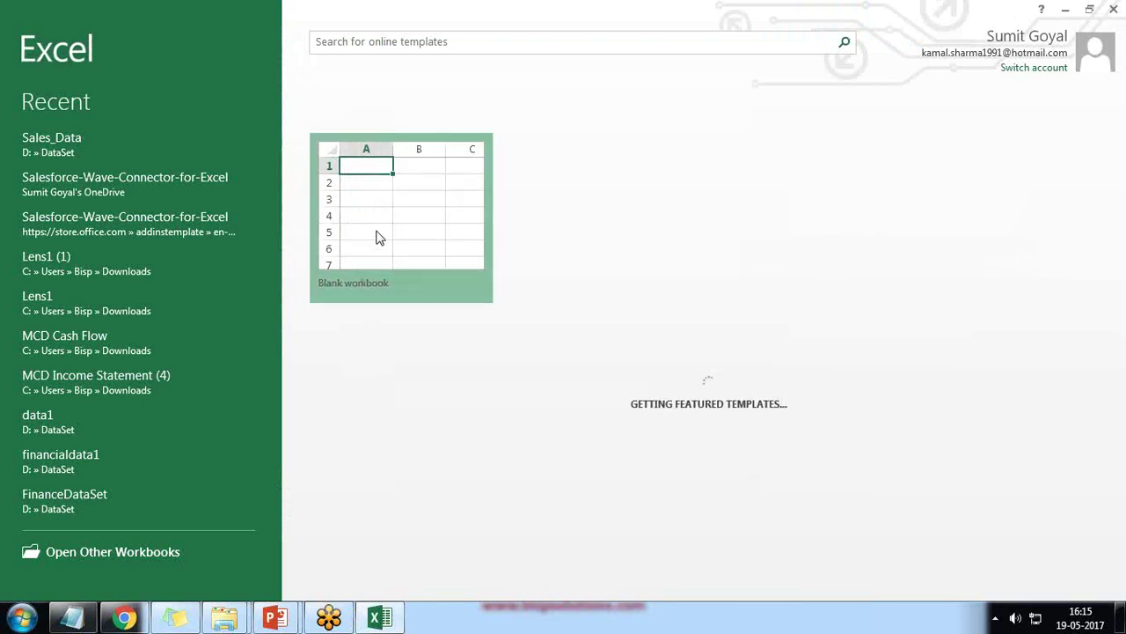
pyautogui.click(377, 238)
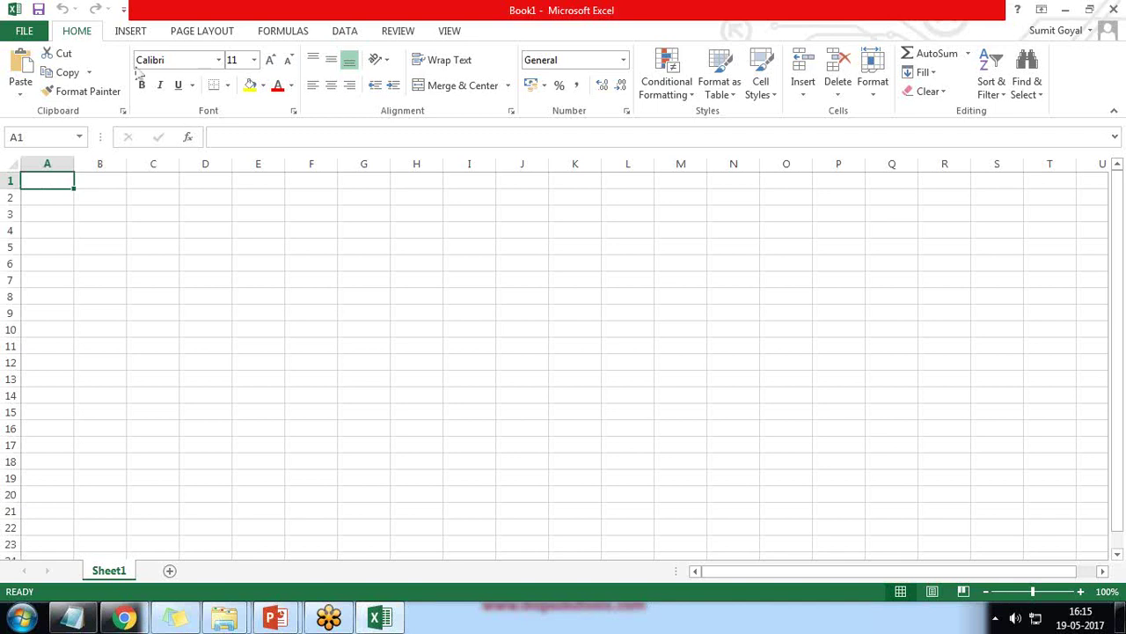
# Step: Open Apps for Office from the INSERT tab and refresh My Apps, which lists no add-ins
pyautogui.click(131, 31)
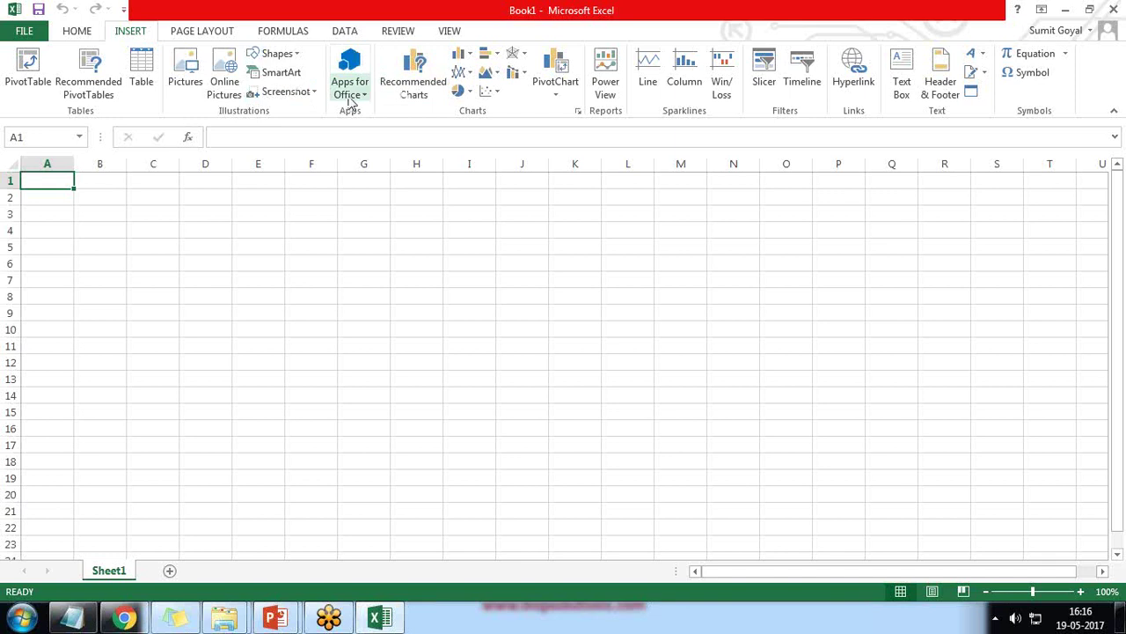
pyautogui.click(349, 75)
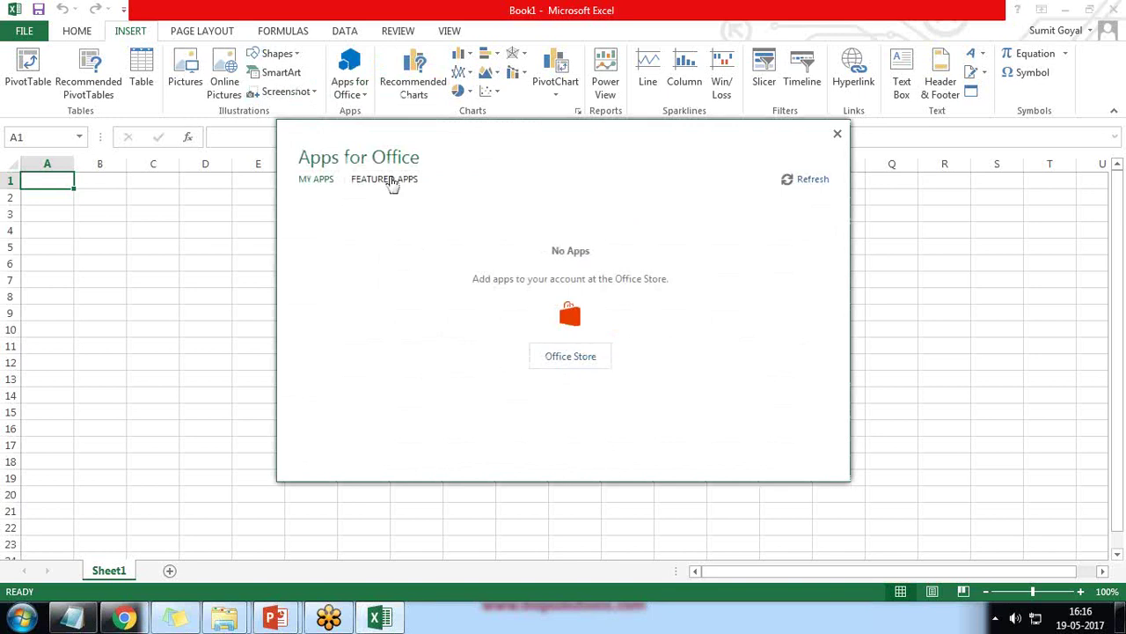
pyautogui.click(387, 181)
pyautogui.click(315, 180)
pyautogui.click(811, 180)
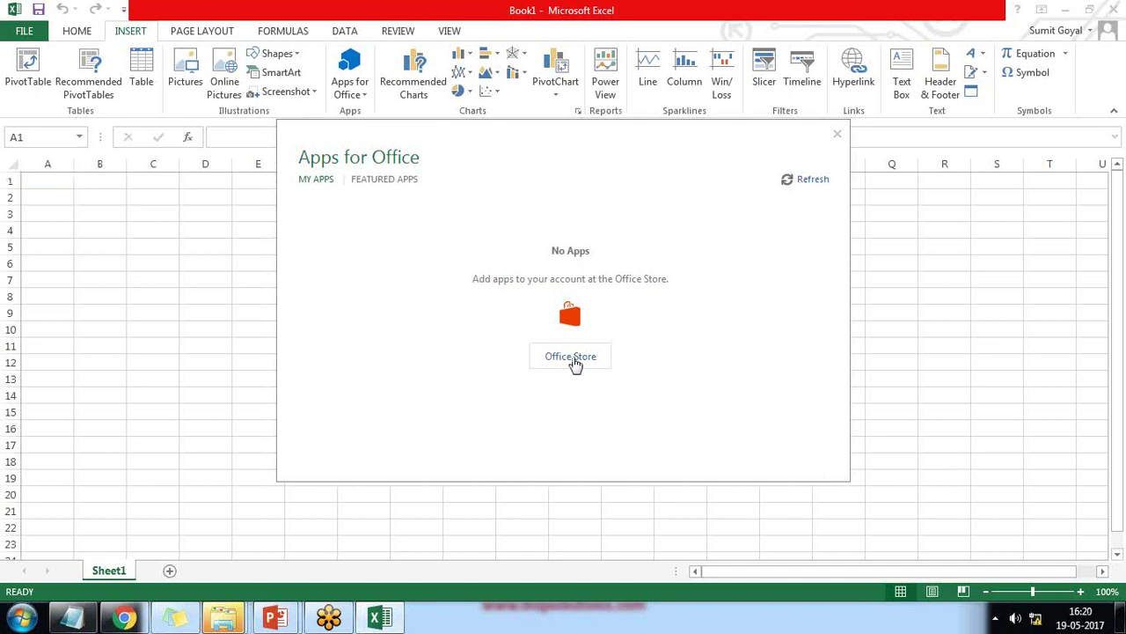
# Step: In the Office Store, search Excel add-ins for 'Wave' and open the Salesforce Wave Connector page
pyautogui.click(572, 358)
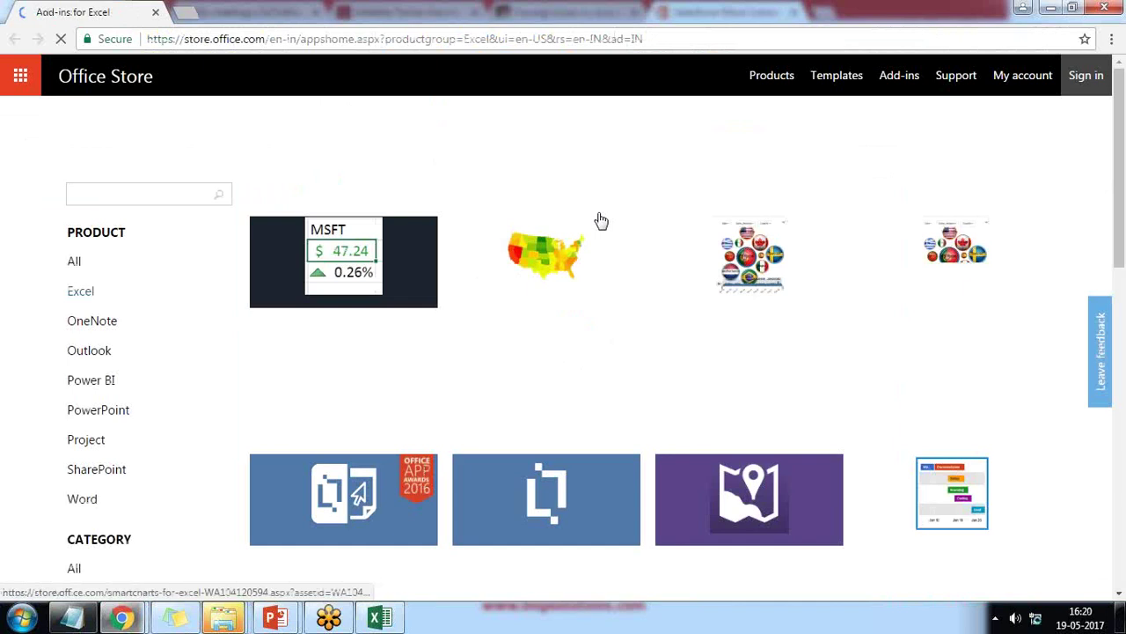
pyautogui.click(155, 202)
pyautogui.write('W')
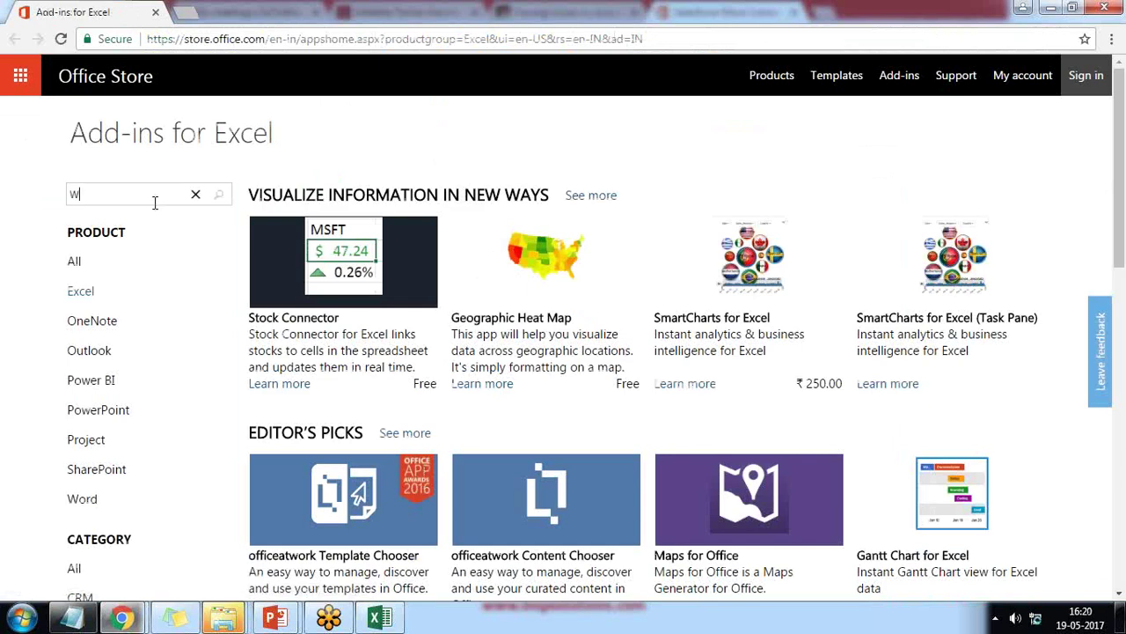
pyautogui.write('ave')
pyautogui.press('Return')
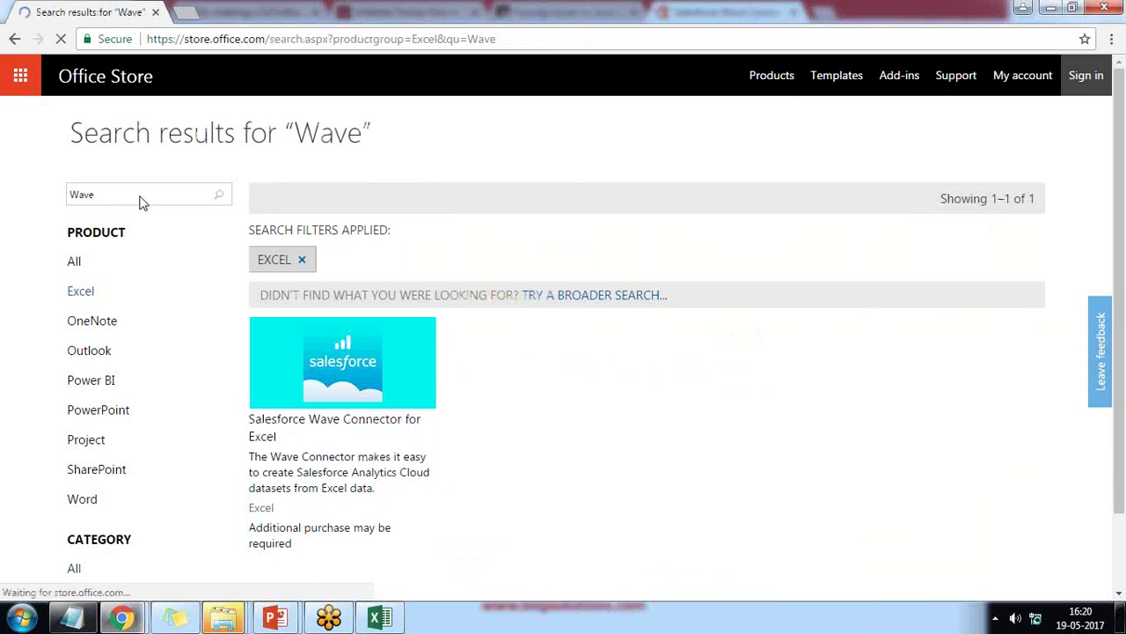
pyautogui.scroll(-2, 455, 355)
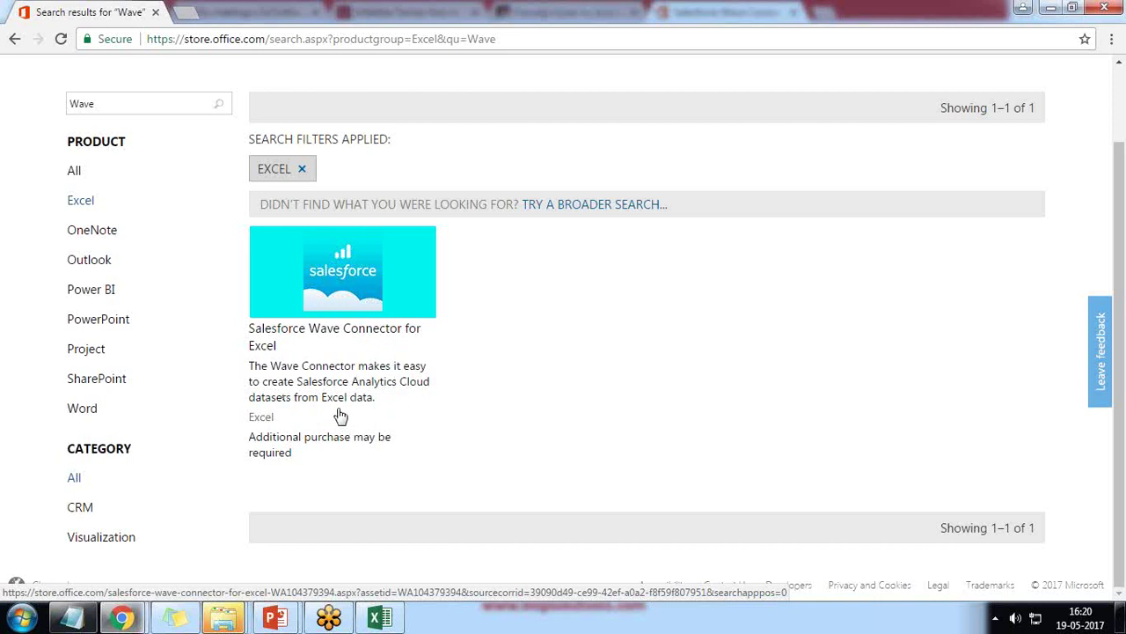
pyautogui.click(352, 277)
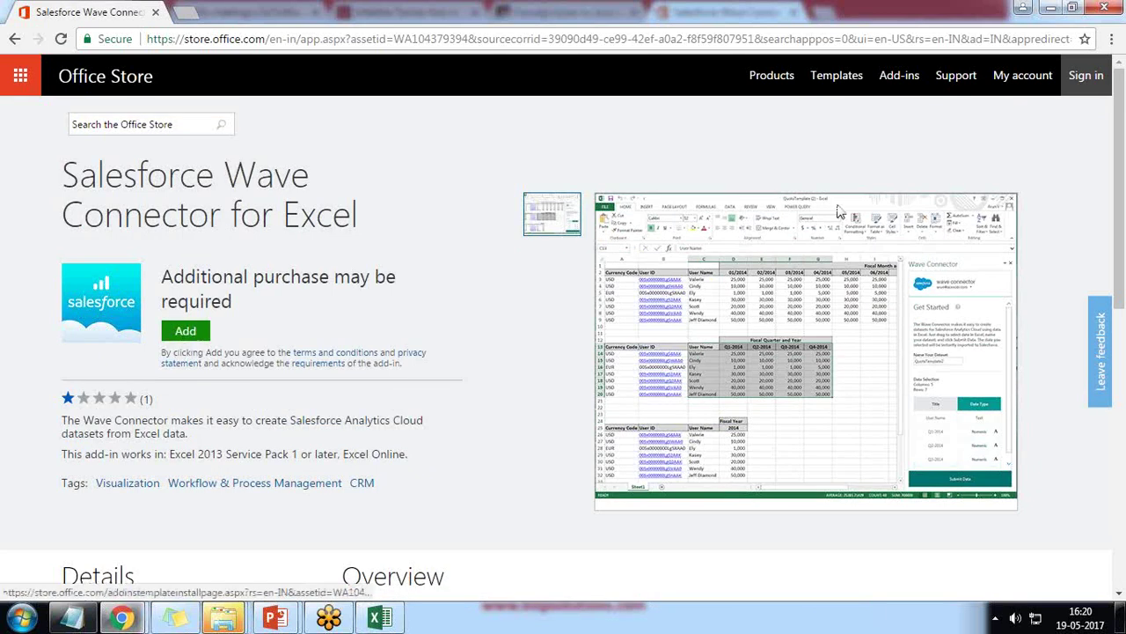
# Step: Add the Wave Connector via Office Online and open its template workbook in Excel Online
pyautogui.click(185, 333)
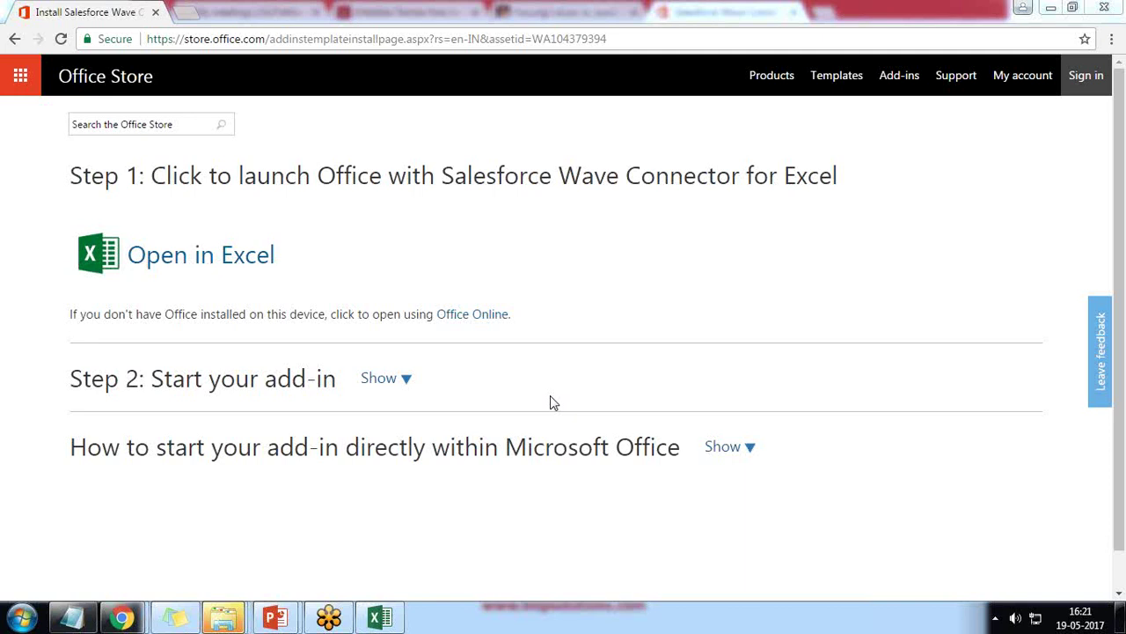
pyautogui.click(469, 319)
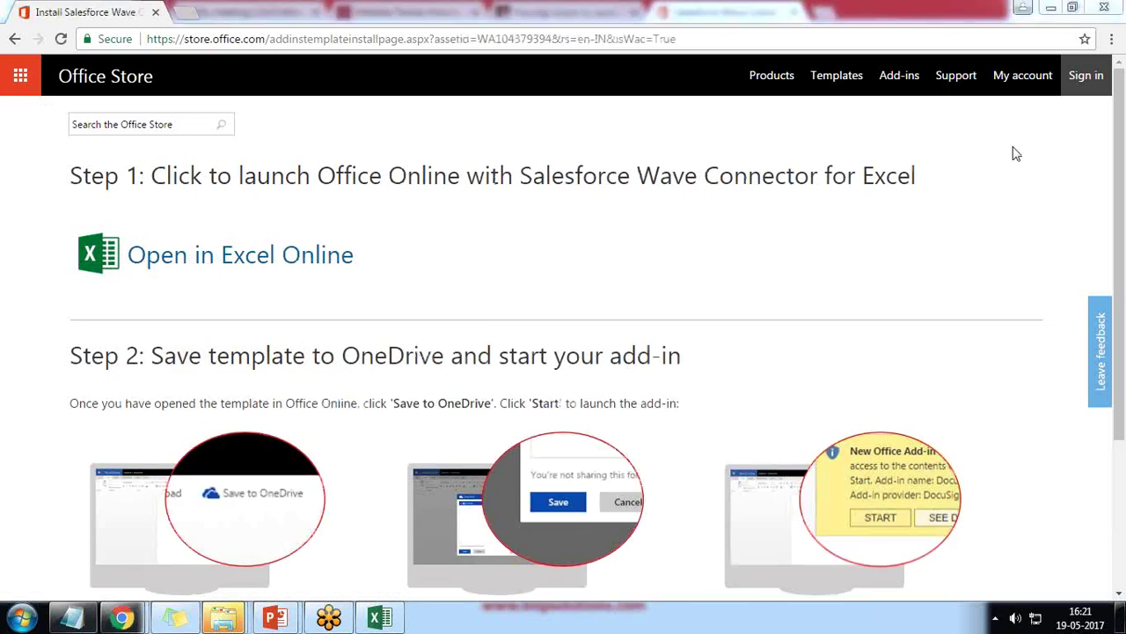
pyautogui.click(223, 267)
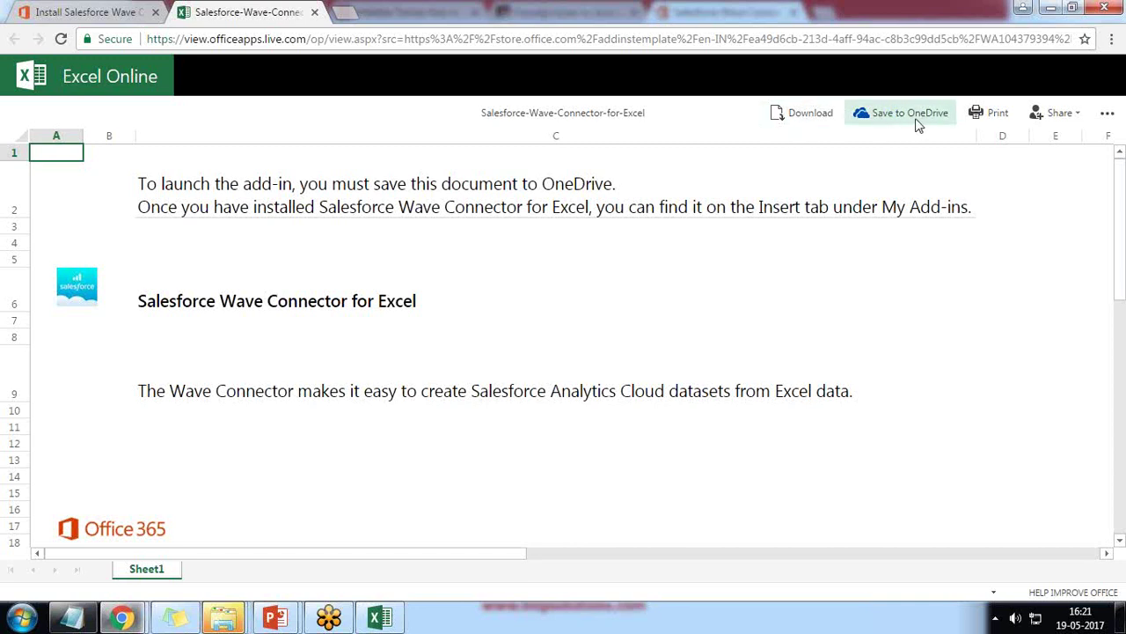
# Step: Choose Save to OneDrive and sign in with the Microsoft account e-mail and password
pyautogui.click(891, 123)
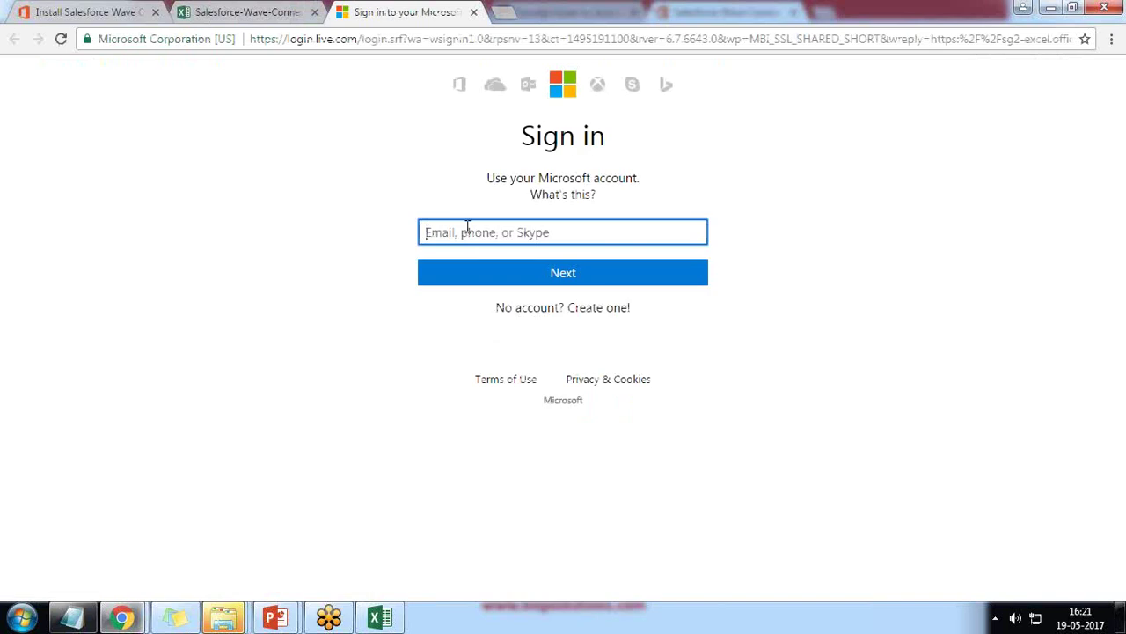
pyautogui.write('k')
pyautogui.press('BackSpace')
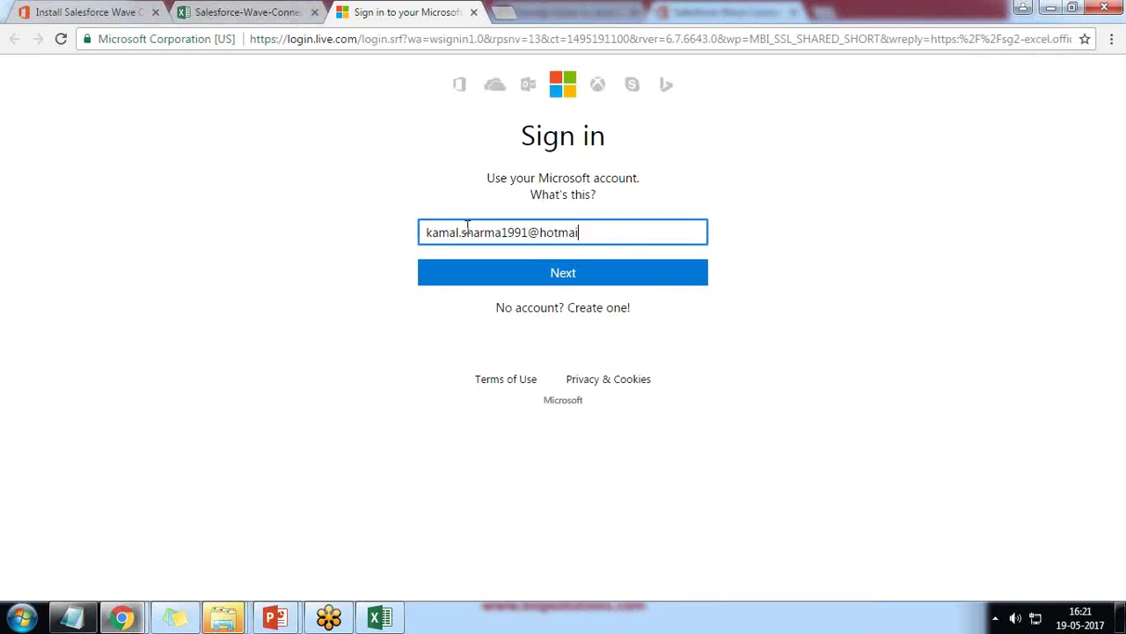
pyautogui.press('Return')
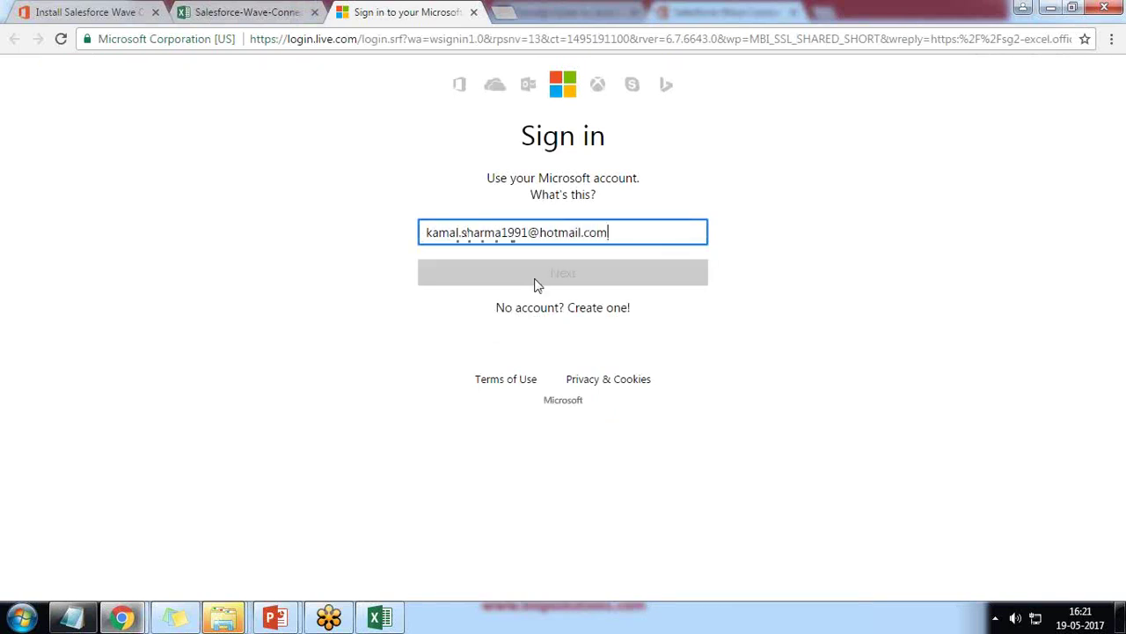
pyautogui.write('•')
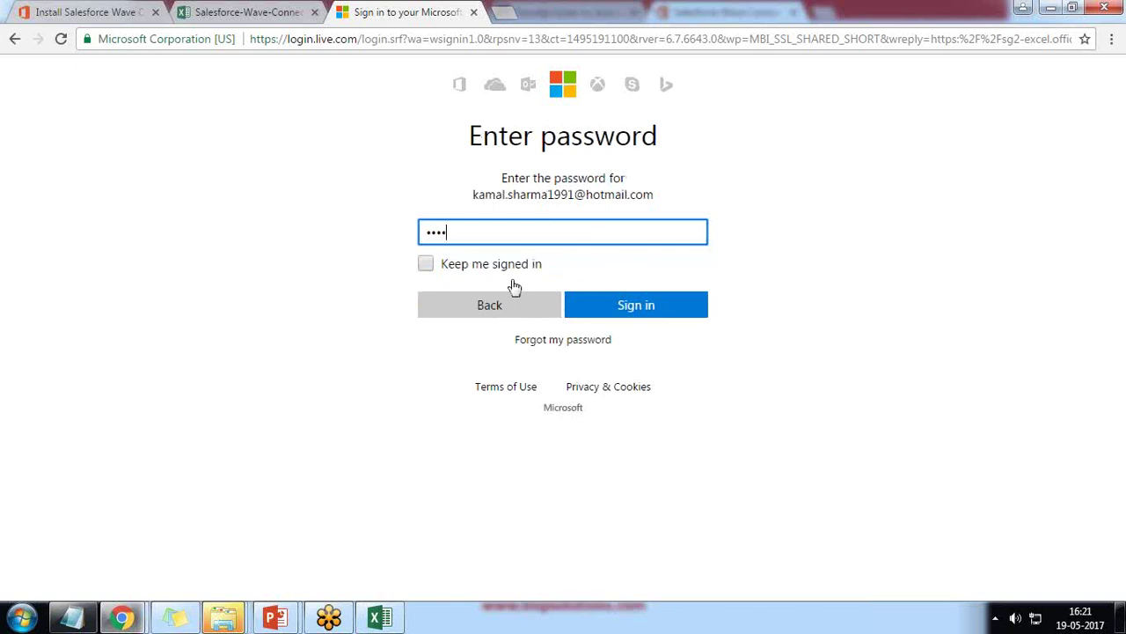
pyautogui.write('••••••••••')
pyautogui.press('Return')
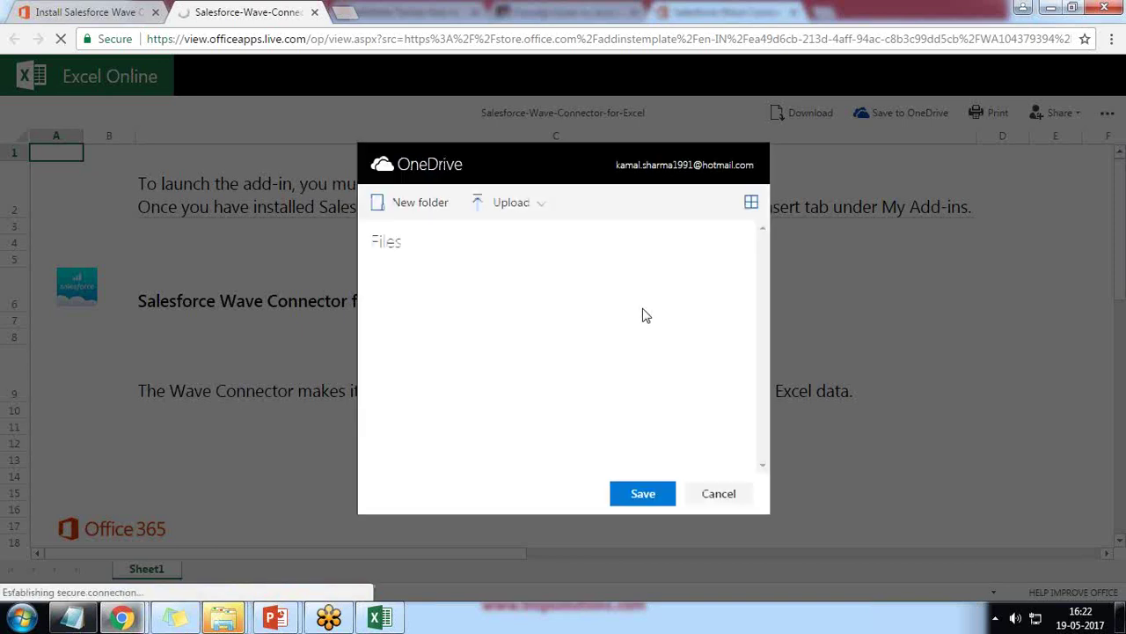
# Step: Save the workbook to OneDrive and scroll the Wave Connector pane to its Salesforce login button
pyautogui.click(646, 494)
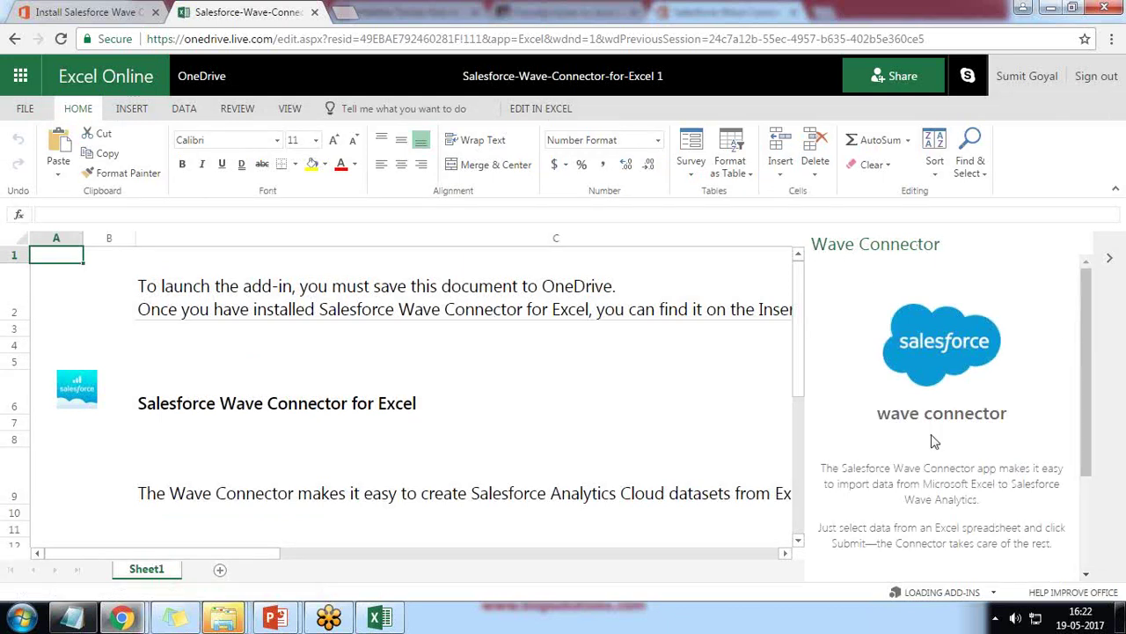
pyautogui.scroll(-1, 958, 443)
pyautogui.scroll(-3, 958, 443)
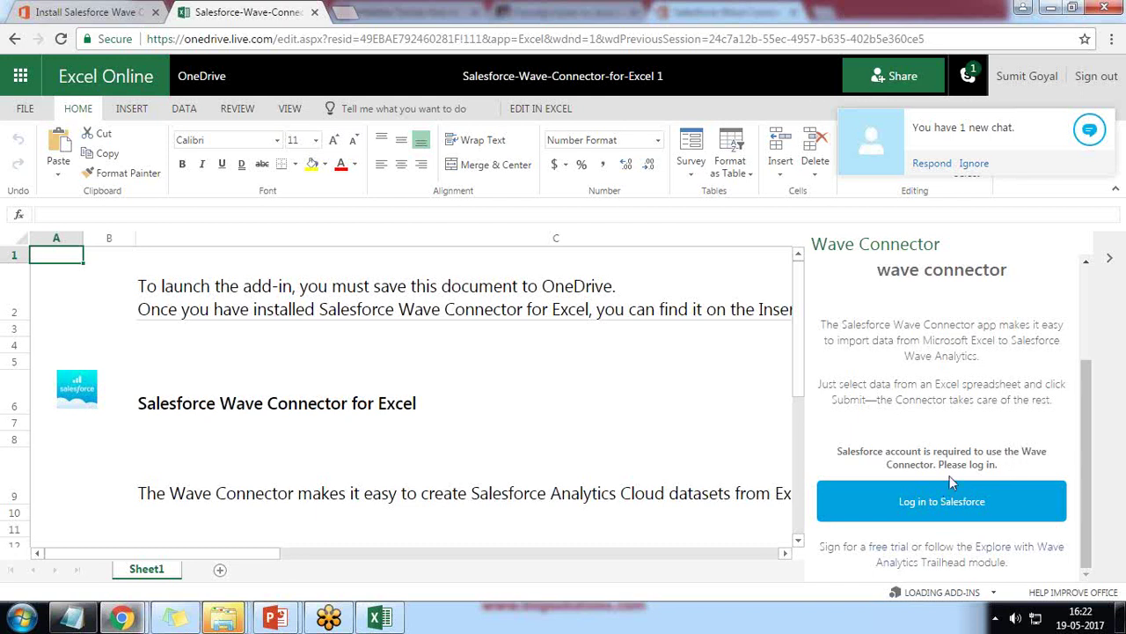
# Step: Log in to Salesforce with the saved username and account password, then allow Wave Connector access
pyautogui.click(926, 501)
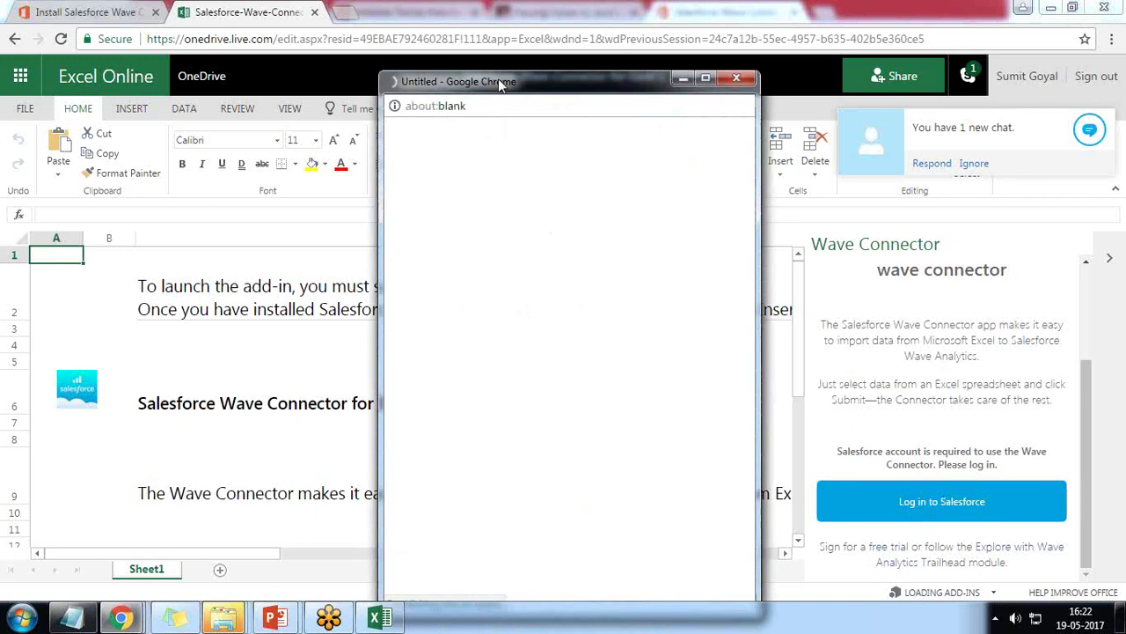
pyautogui.moveTo(492, 77); pyautogui.dragTo(398, 51)
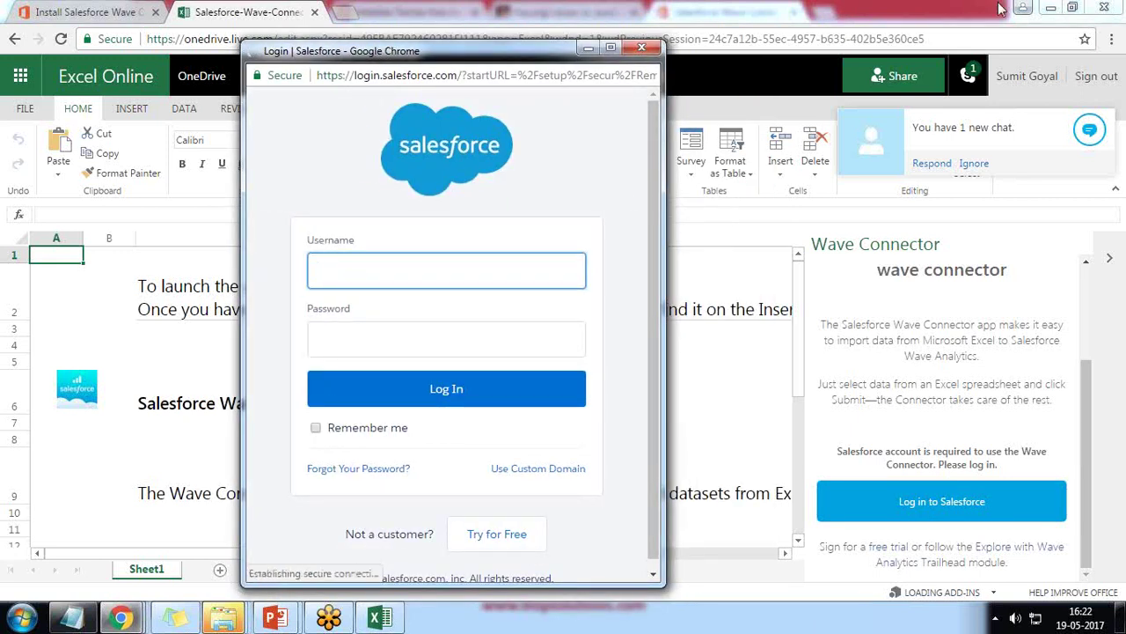
pyautogui.hotkey('ctrl', 'v')
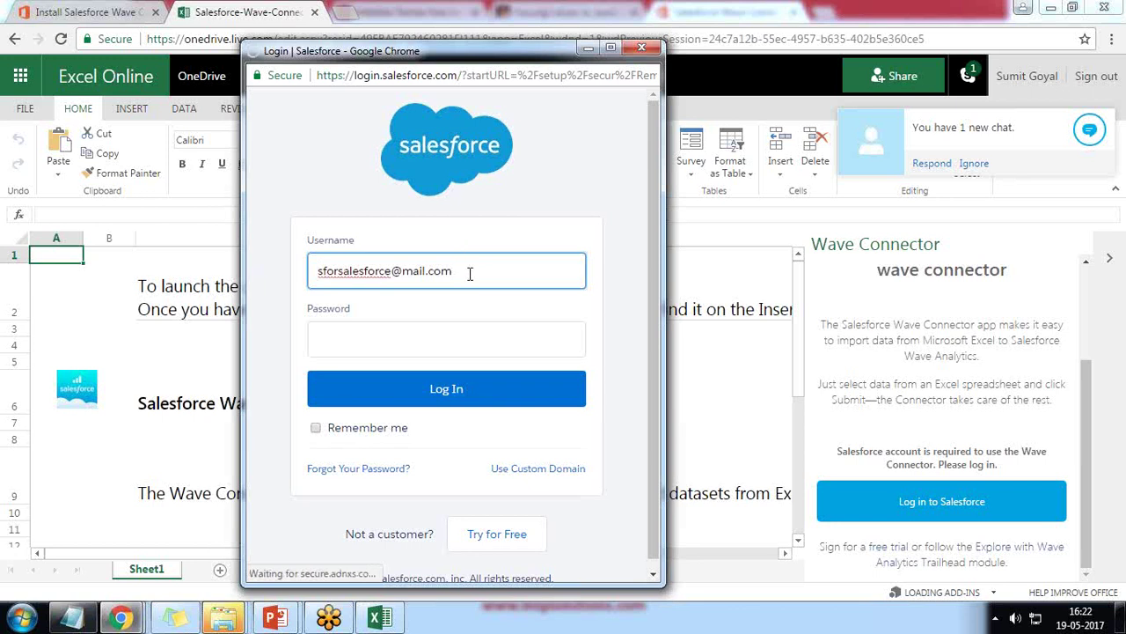
pyautogui.moveTo(470, 274); pyautogui.dragTo(266, 274)
pyautogui.press('BackSpace')
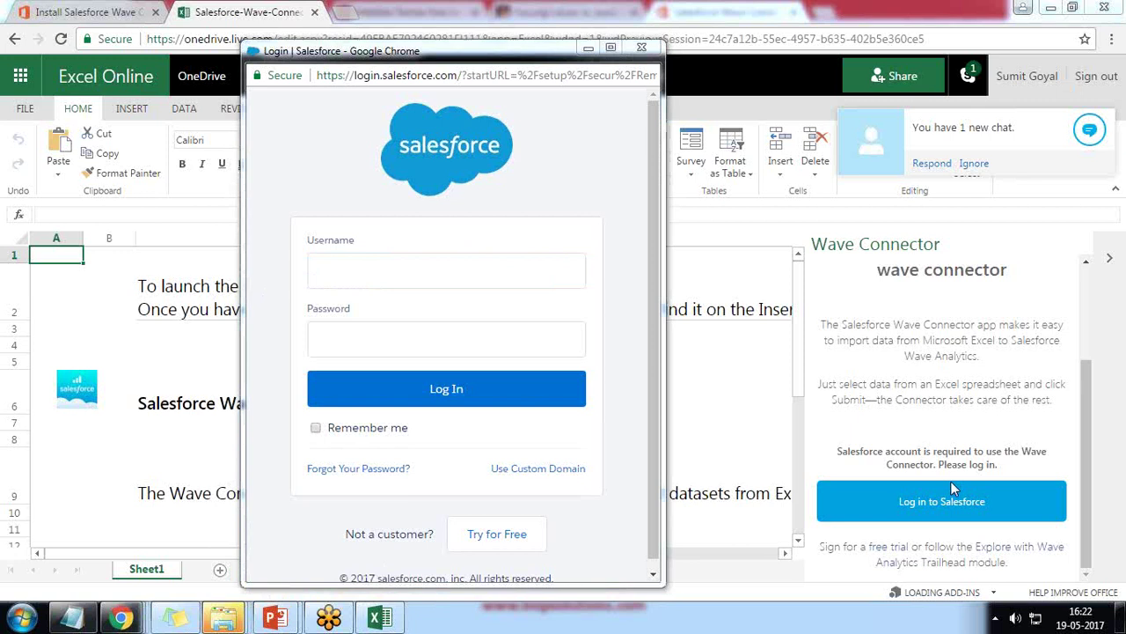
pyautogui.click(352, 282)
pyautogui.click(370, 300)
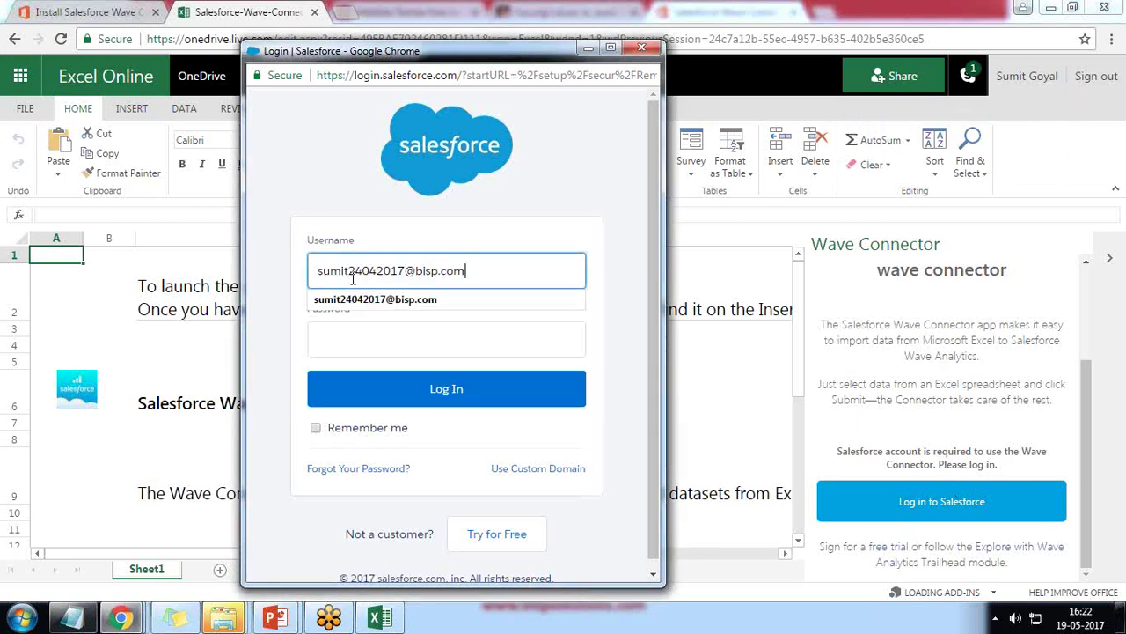
pyautogui.click(374, 337)
pyautogui.write('s')
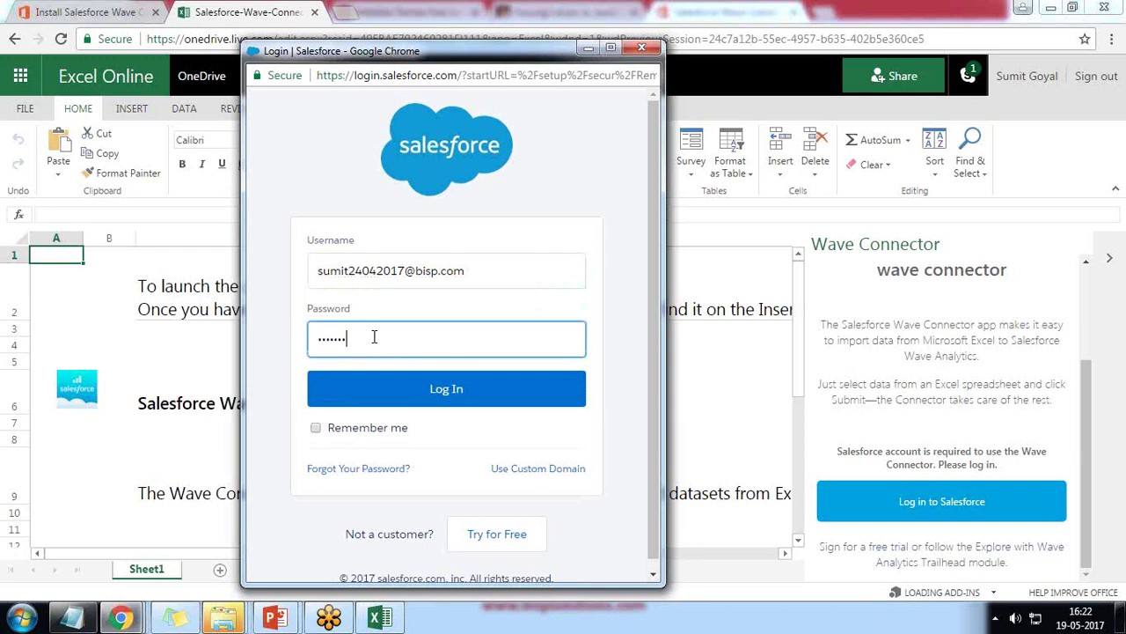
pyautogui.click(439, 388)
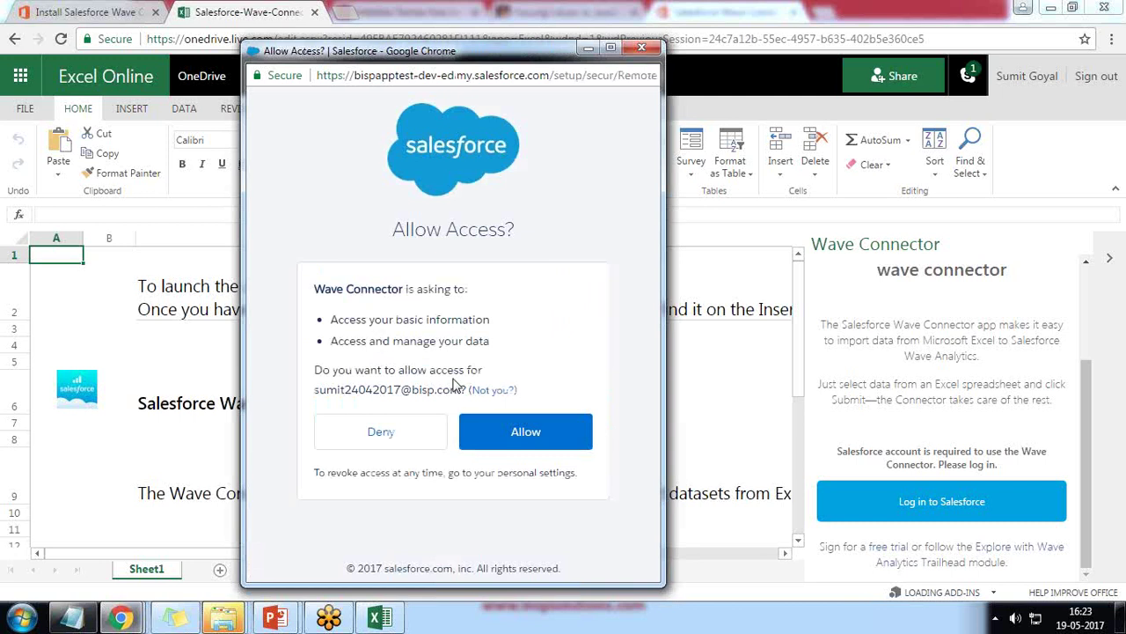
pyautogui.click(530, 431)
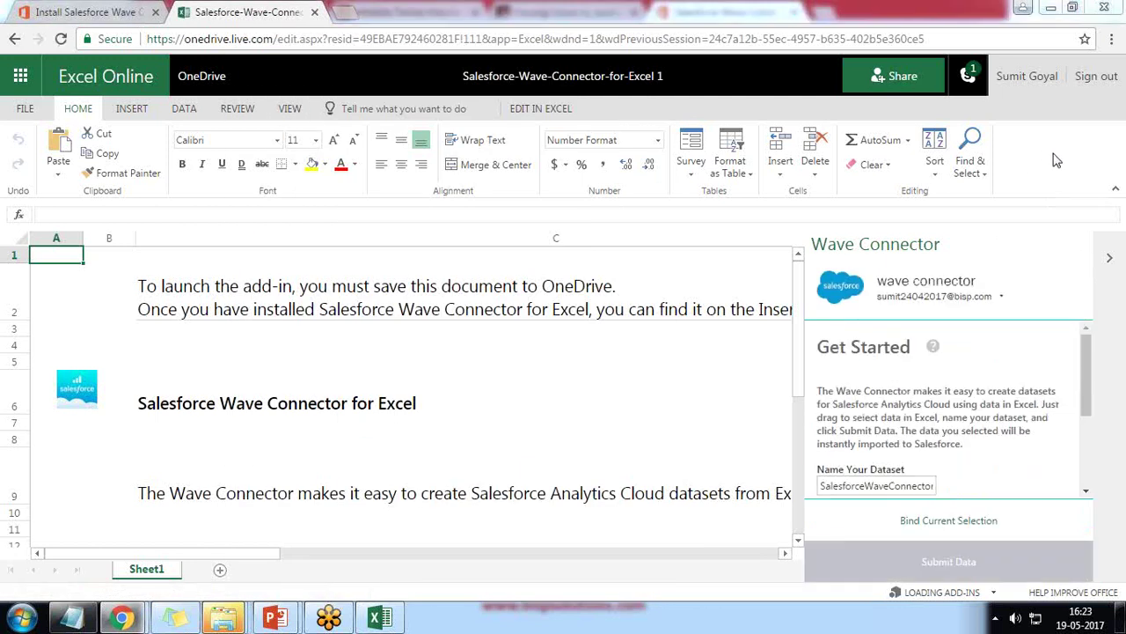
# Step: Select the whole of Sheet1 and delete all the template's instruction text
pyautogui.scroll(-3, 940, 425)
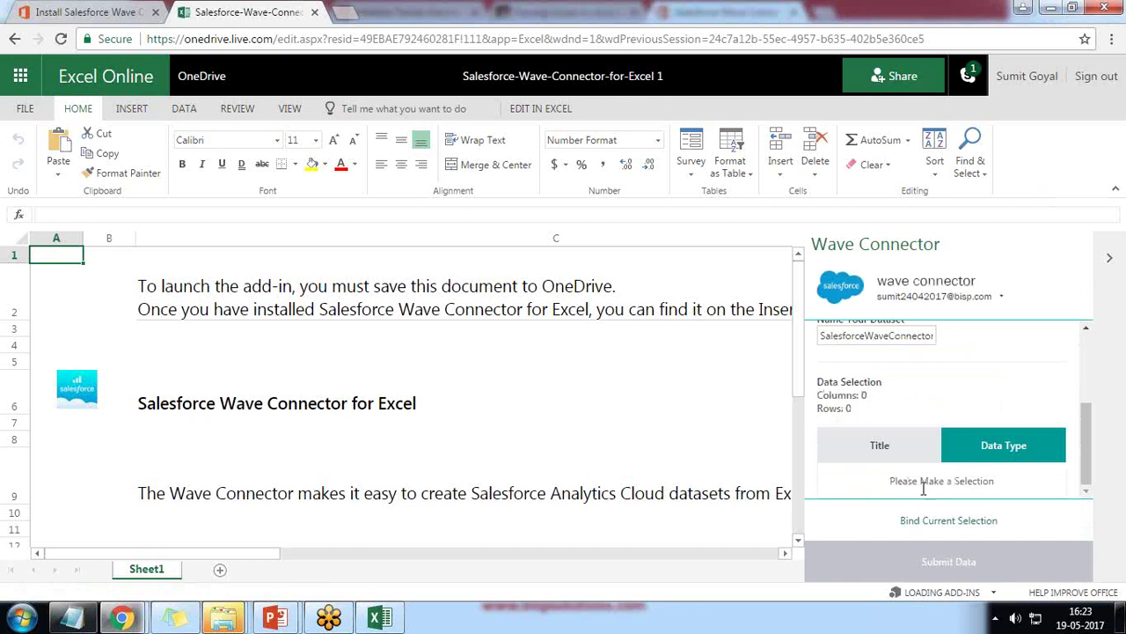
pyautogui.moveTo(893, 483); pyautogui.dragTo(992, 484)
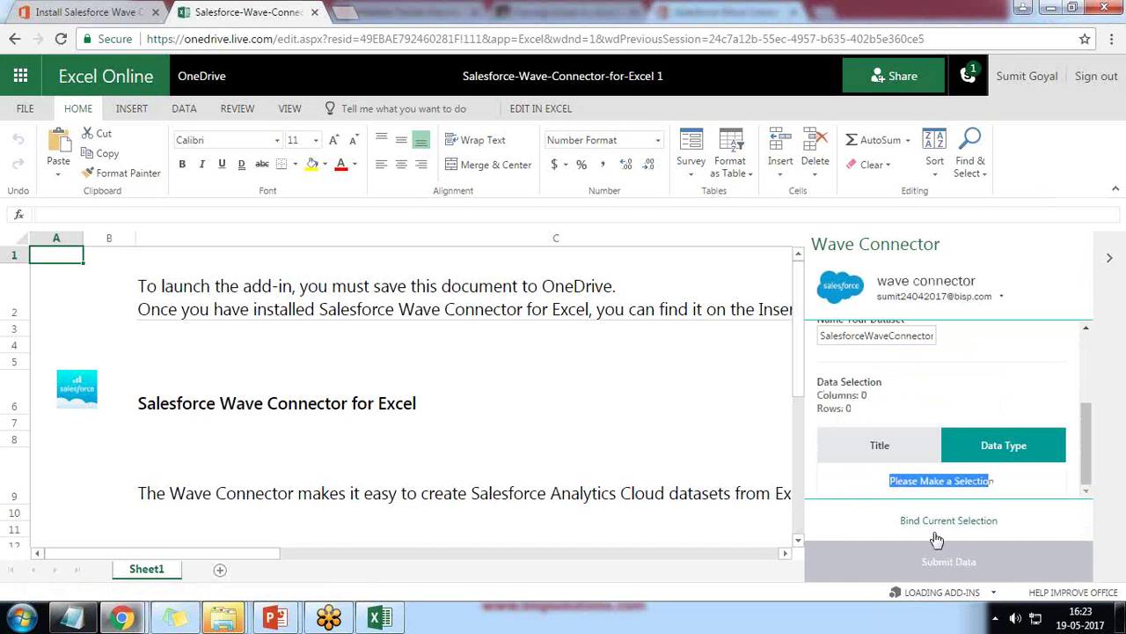
pyautogui.click(91, 277)
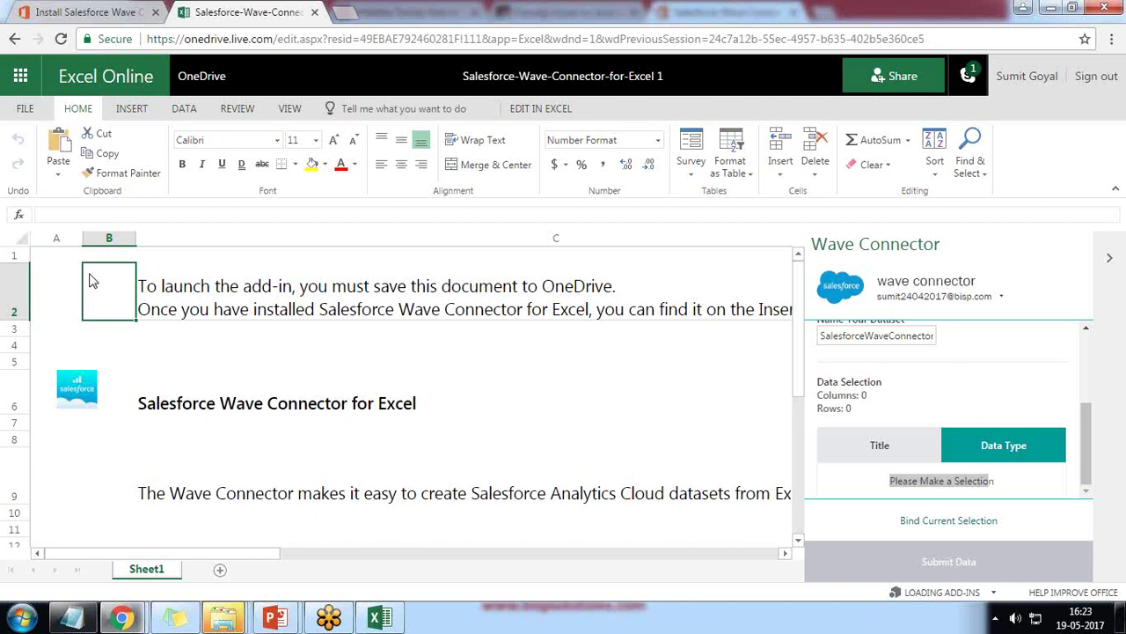
pyautogui.click(45, 252)
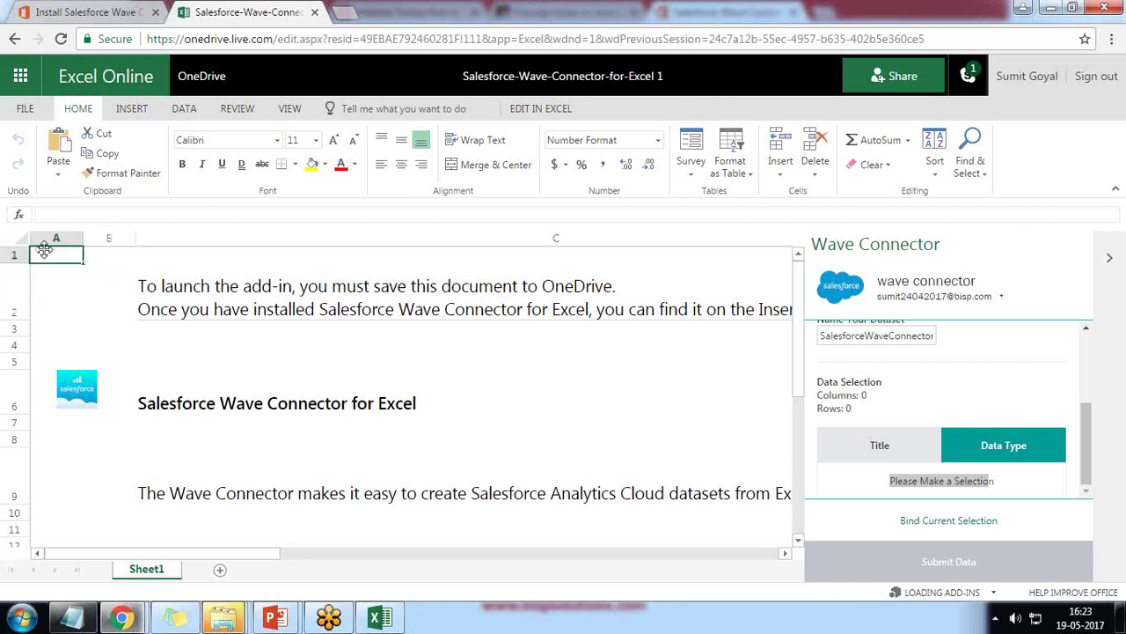
pyautogui.hotkey('ctrl', 'a')
pyautogui.press('Delete')
# Step: Delete the Salesforce logo image and restore row 2 to normal height
pyautogui.click(97, 403)
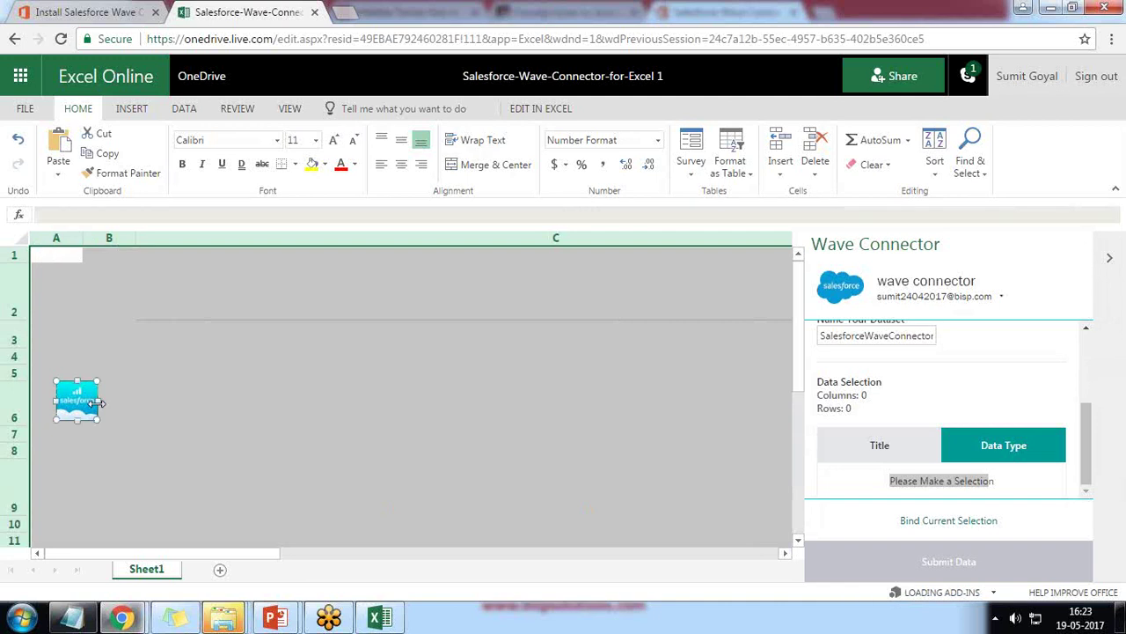
pyautogui.press('Delete')
pyautogui.click(242, 304)
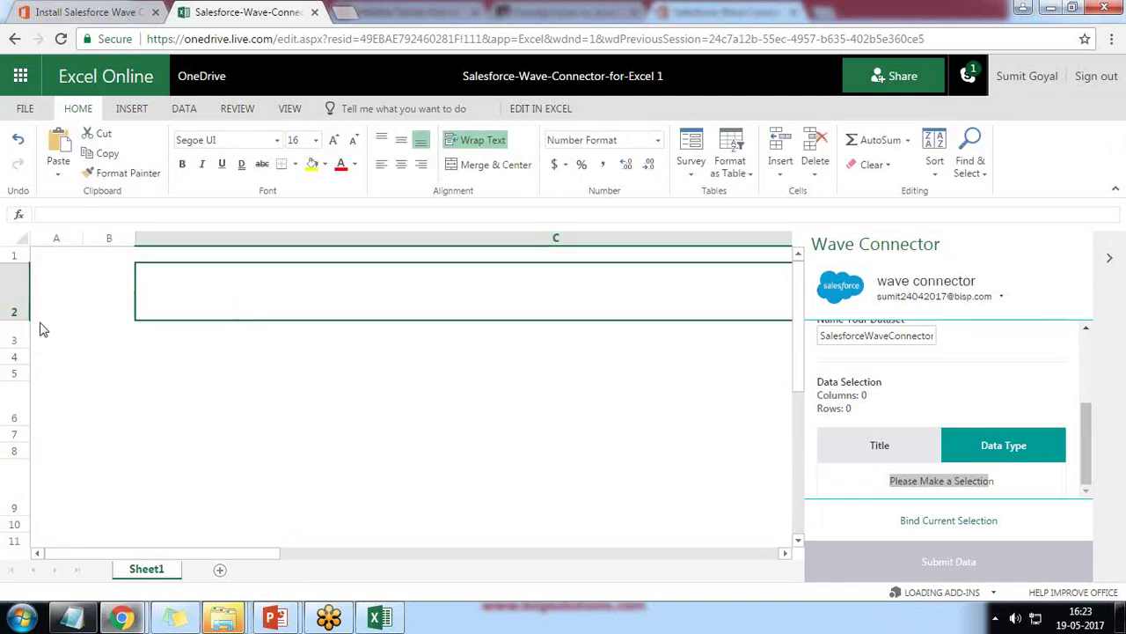
pyautogui.moveTo(16, 320); pyautogui.dragTo(16, 282)
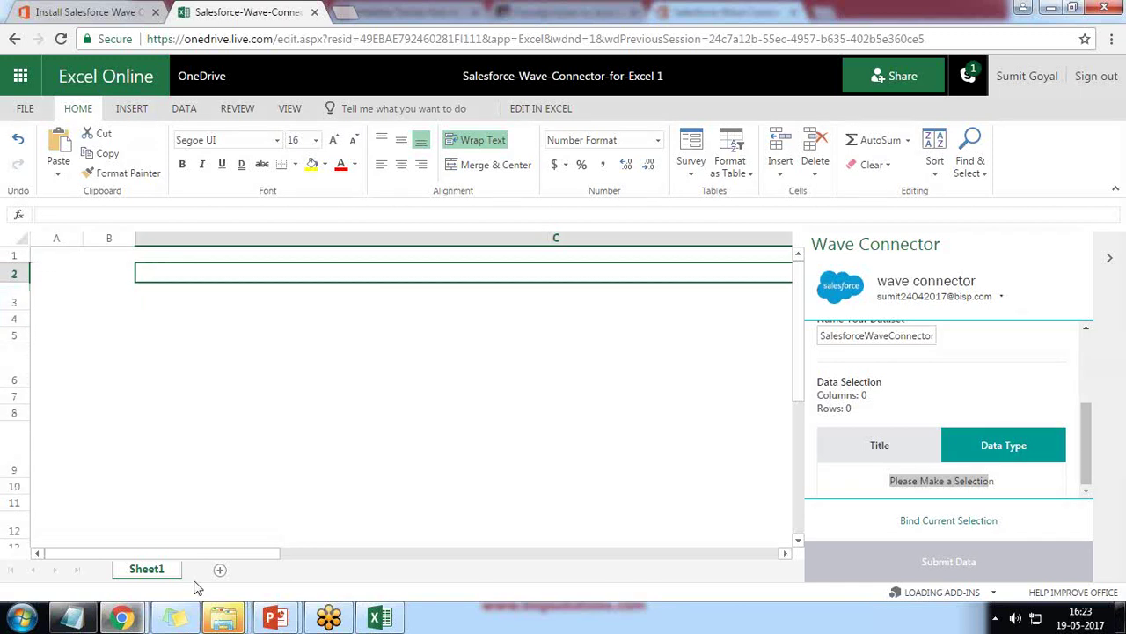
# Step: Add Sheet2 and paste the Company Sales table copied from desktop Excel into A1
pyautogui.click(220, 570)
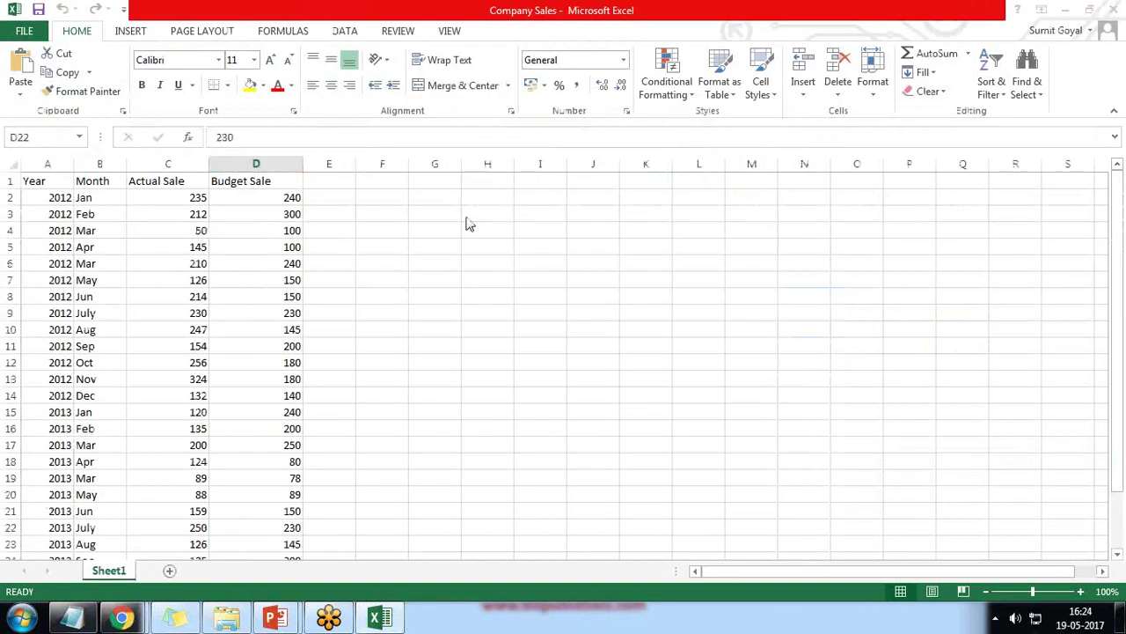
pyautogui.hotkey('ctrl', 'a')
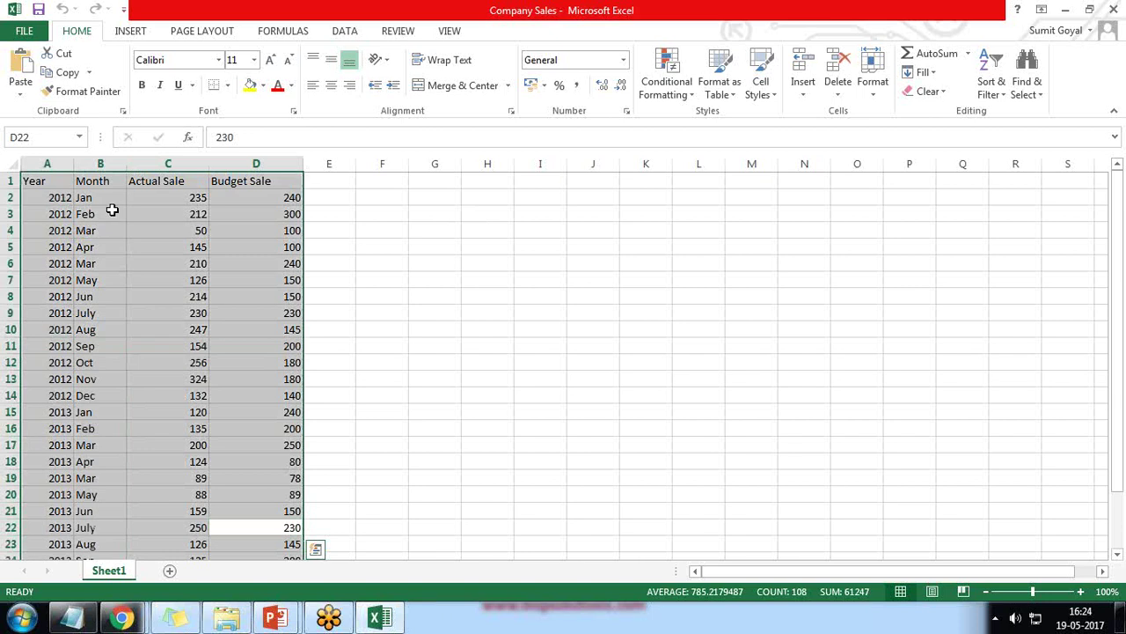
pyautogui.hotkey('ctrl', 'c')
pyautogui.click(122, 616)
pyautogui.click(295, 527)
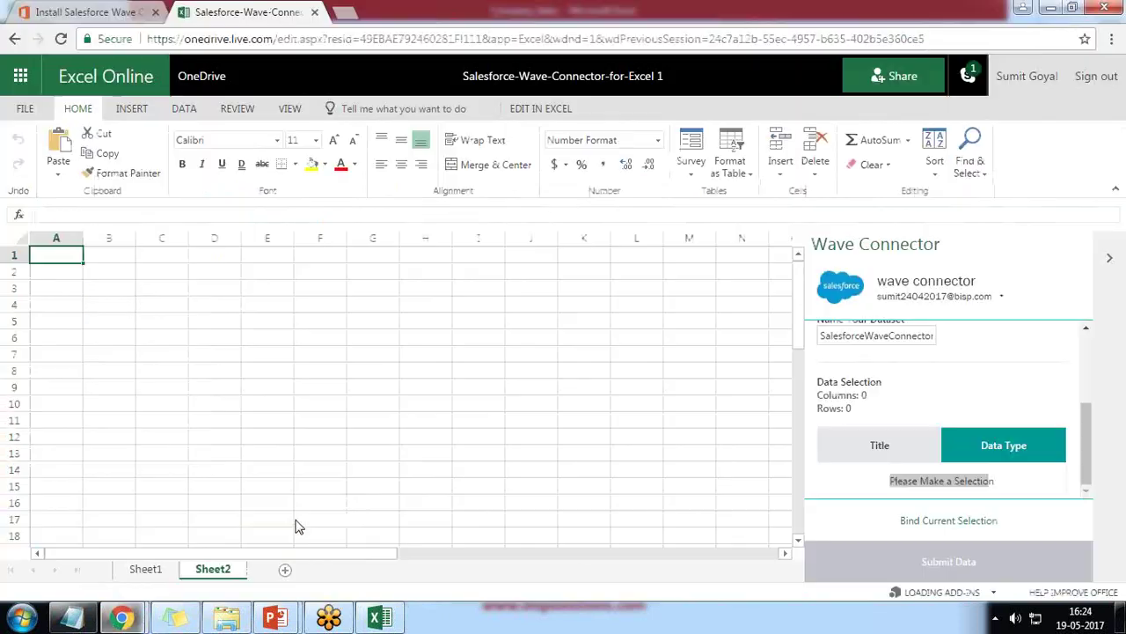
pyautogui.hotkey('ctrl', 'v')
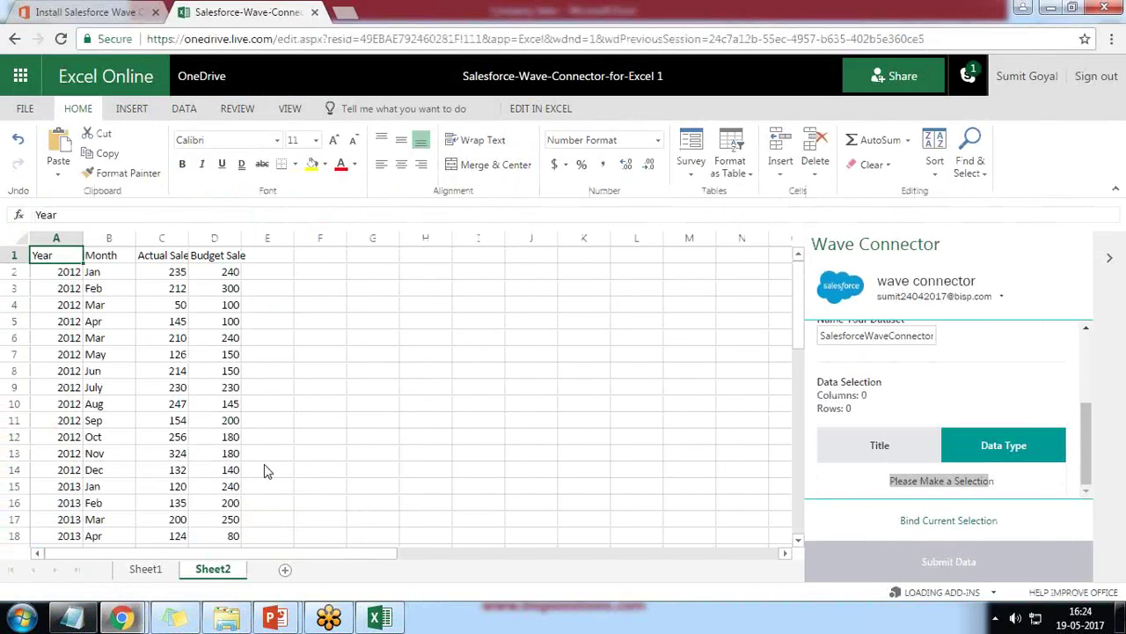
pyautogui.click(330, 322)
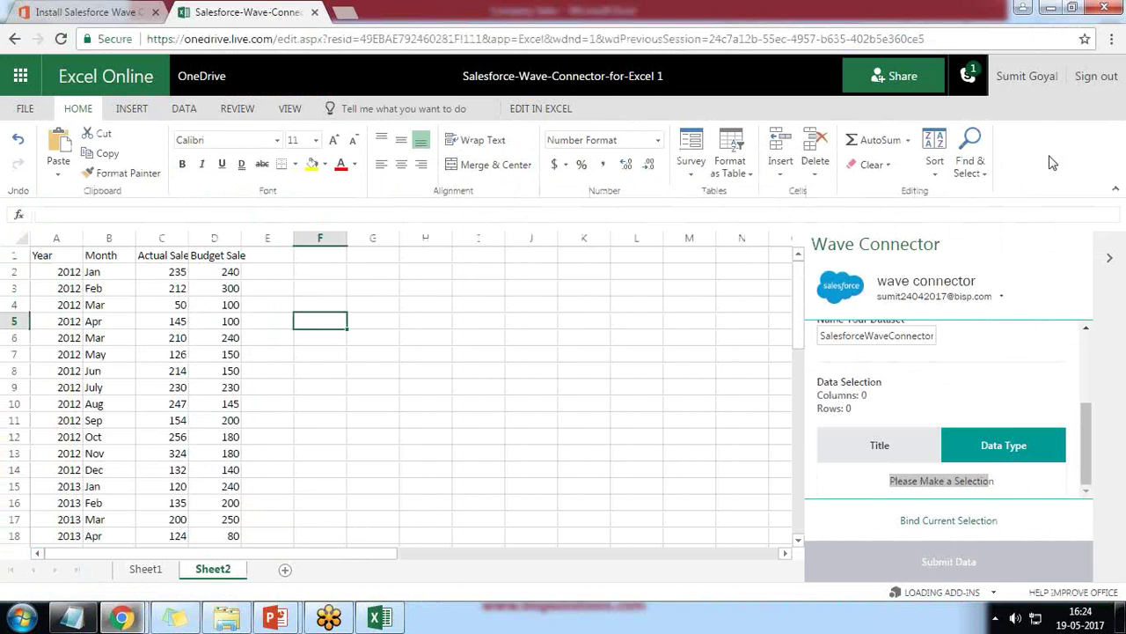
pyautogui.click(42, 255)
# Step: Widen column D for Budget Sale and bind the selected sales table to the Wave dataset
pyautogui.moveTo(42, 255); pyautogui.dragTo(236, 519)
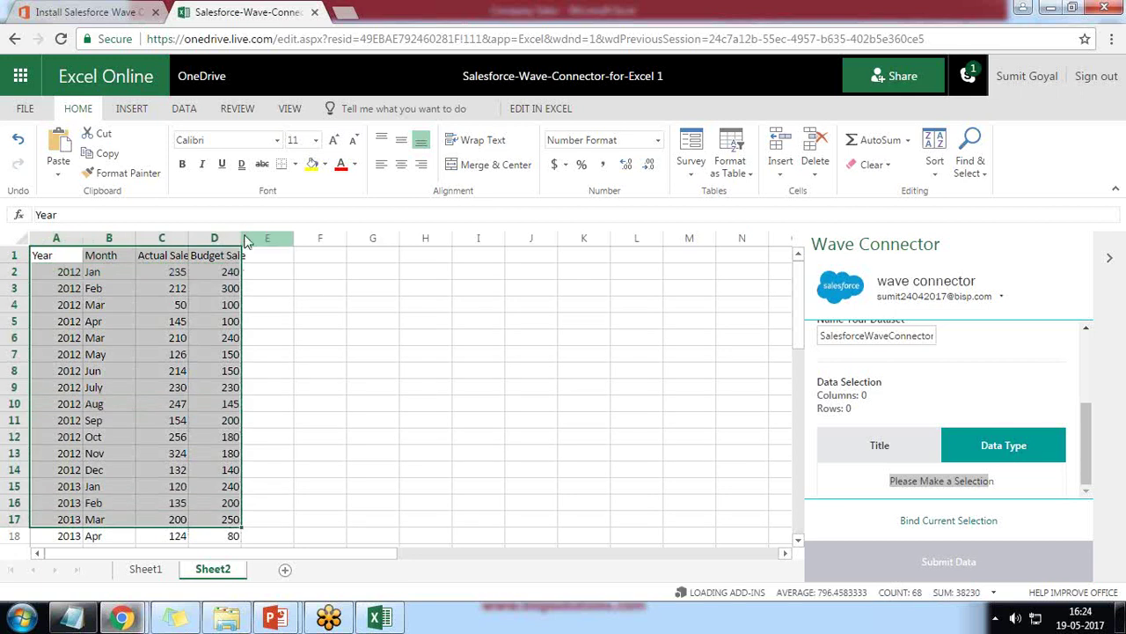
pyautogui.moveTo(241, 237); pyautogui.dragTo(268, 238)
pyautogui.moveTo(46, 257); pyautogui.dragTo(227, 621)
pyautogui.scroll(-8, 242, 462)
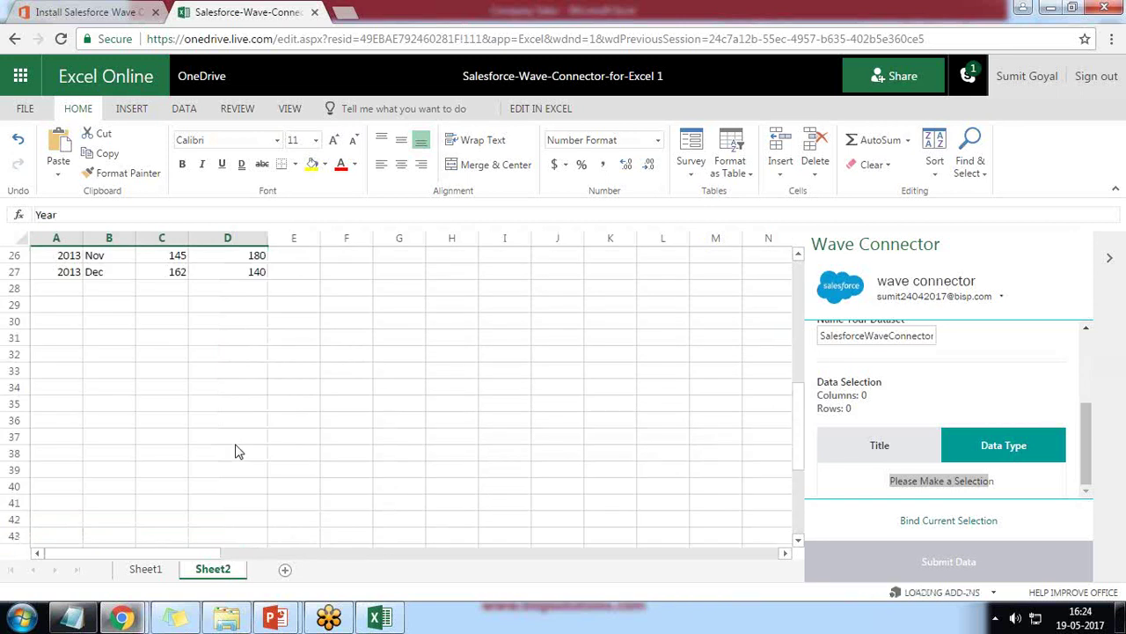
pyautogui.scroll(4, 235, 431)
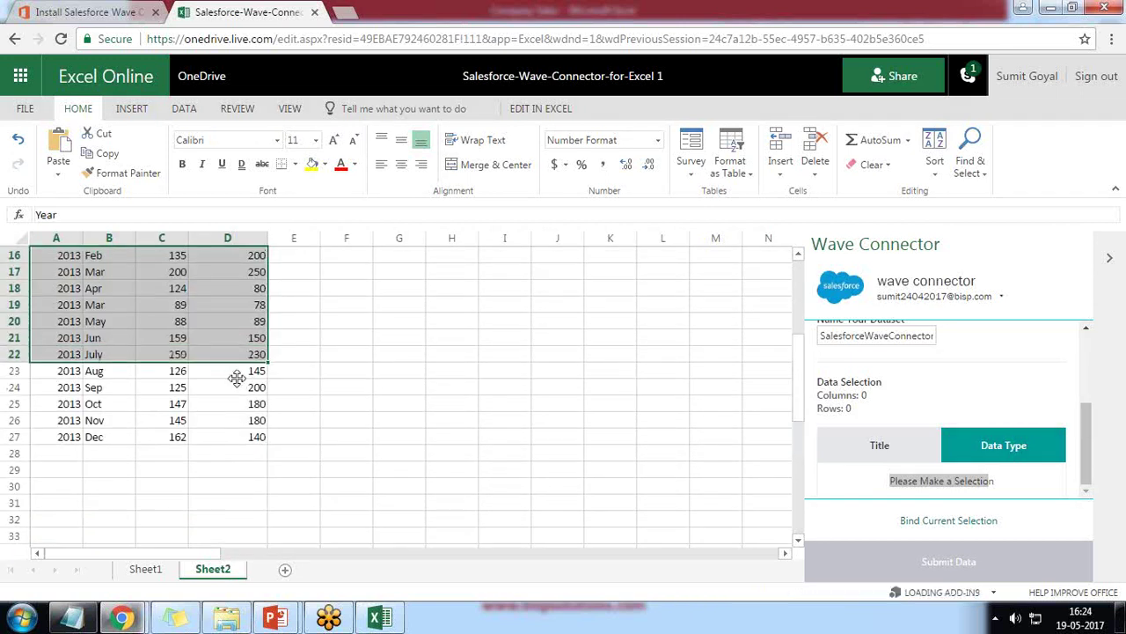
pyautogui.hotkey('shift', 'Down')
pyautogui.hotkey('shift', 'Down')
pyautogui.hotkey('shift', 'Down')
pyautogui.hotkey('shift', 'Down')
pyautogui.hotkey('shift', 'Down')
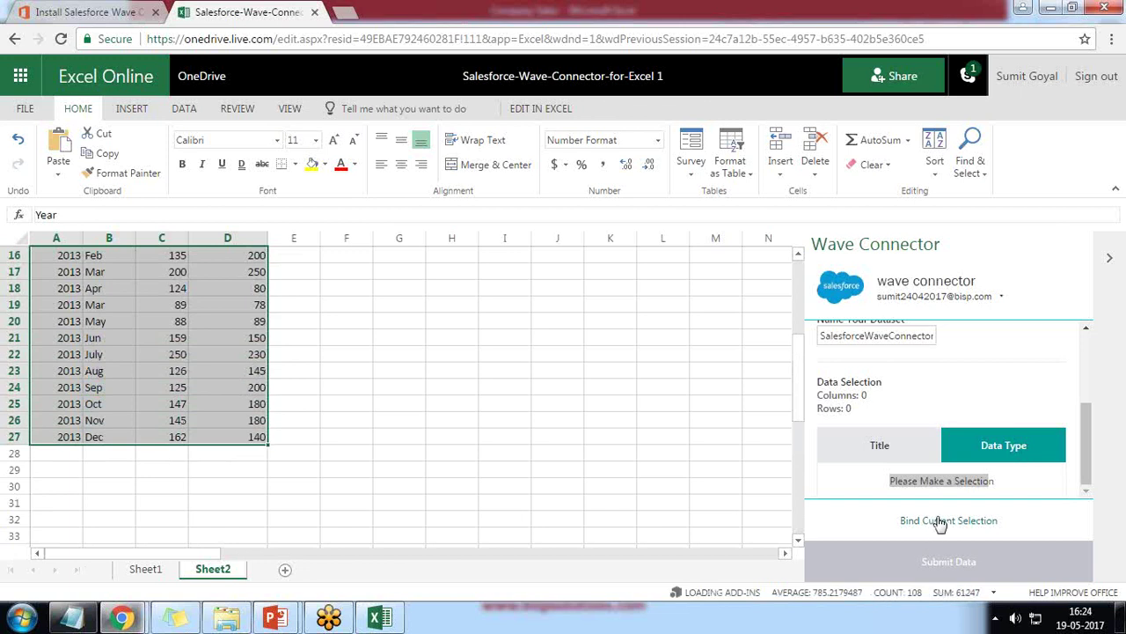
pyautogui.click(940, 523)
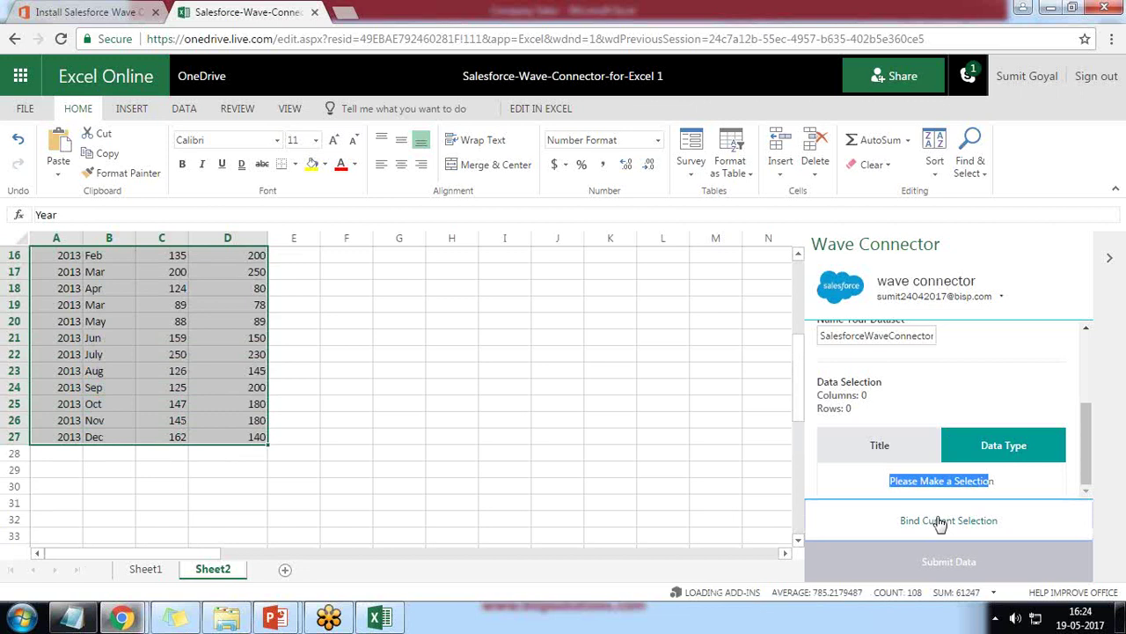
# Step: Check the pane's column mapping (Year, Actual Sale, Budget Sale Numeric; Month Text) and widen column C
pyautogui.scroll(-3, 737, 472)
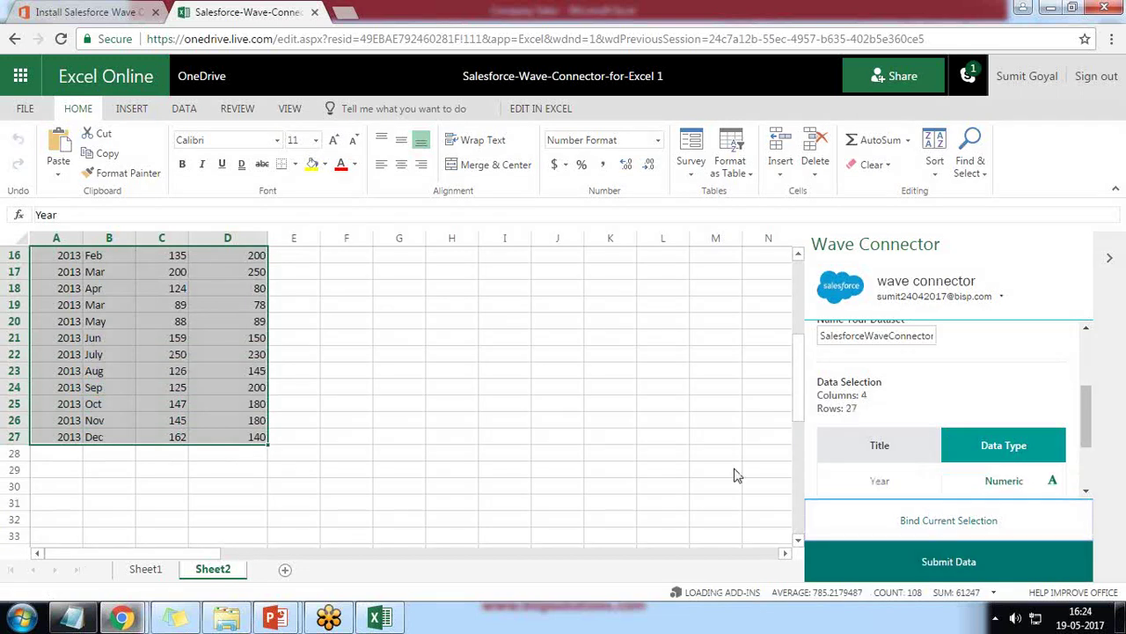
pyautogui.scroll(3, 737, 473)
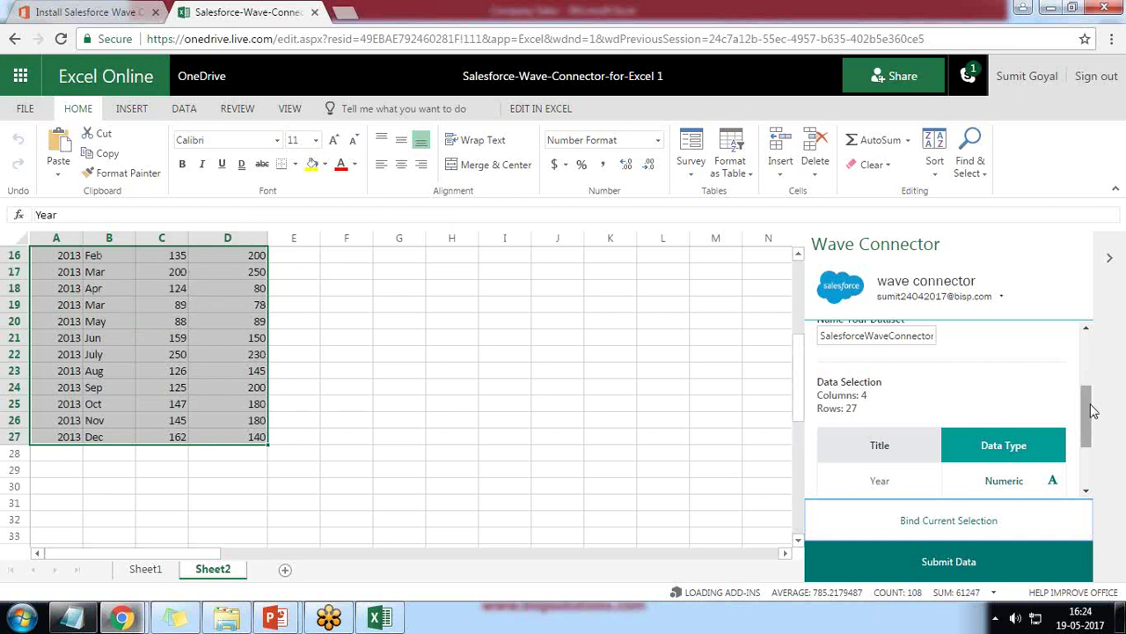
pyautogui.moveTo(1091, 421); pyautogui.dragTo(1091, 457)
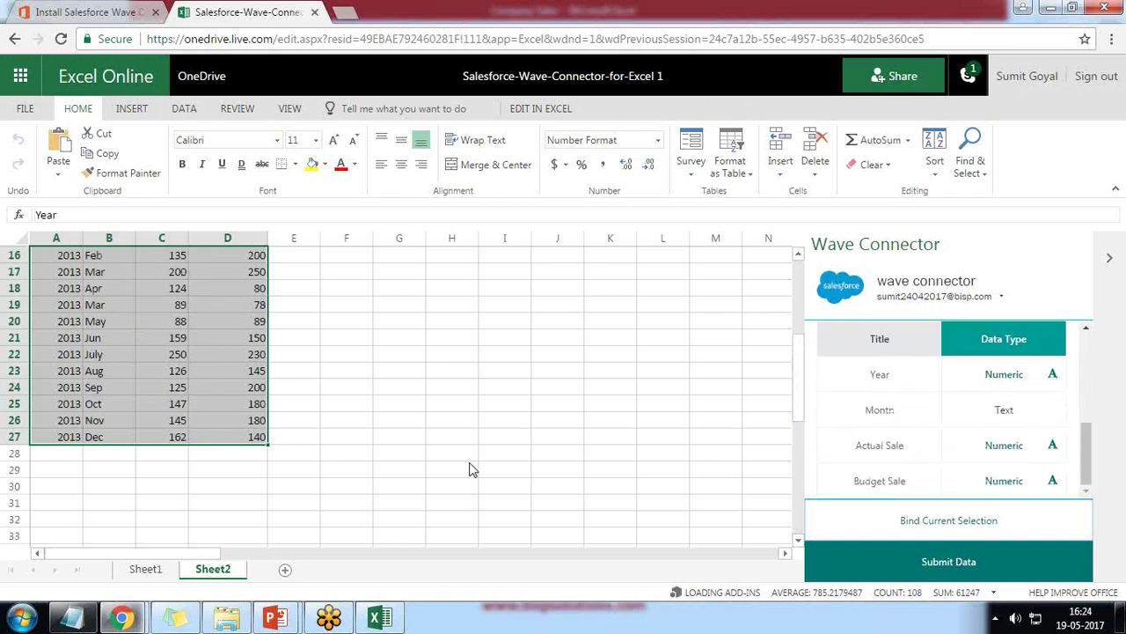
pyautogui.scroll(5, 475, 466)
pyautogui.click(101, 257)
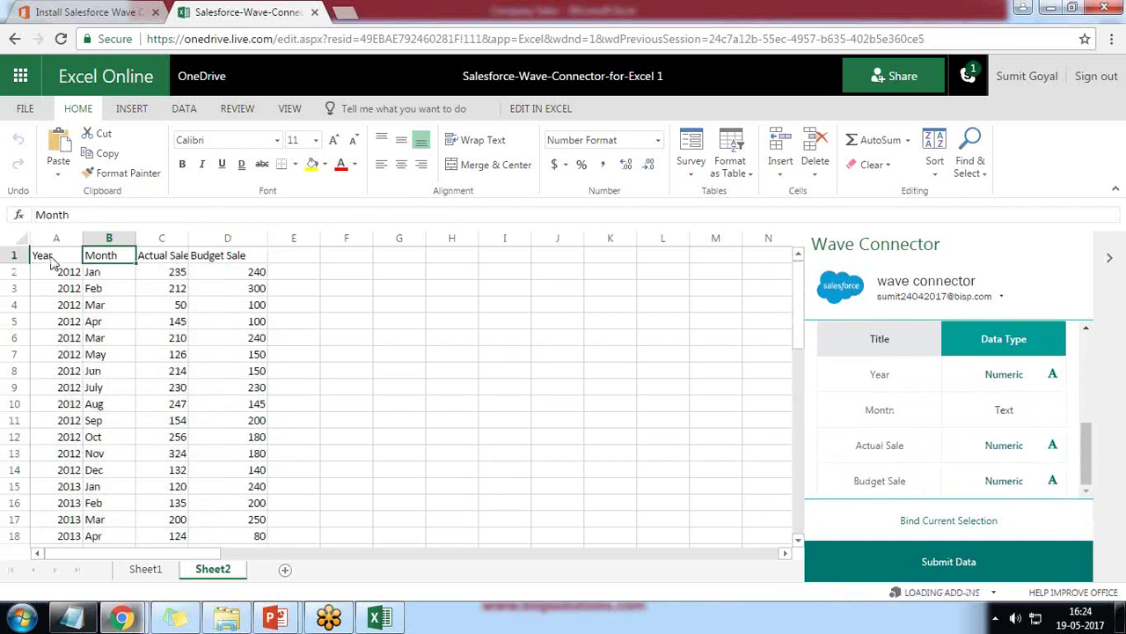
pyautogui.click(40, 255)
pyautogui.click(111, 259)
pyautogui.click(156, 259)
pyautogui.moveTo(189, 238); pyautogui.dragTo(219, 238)
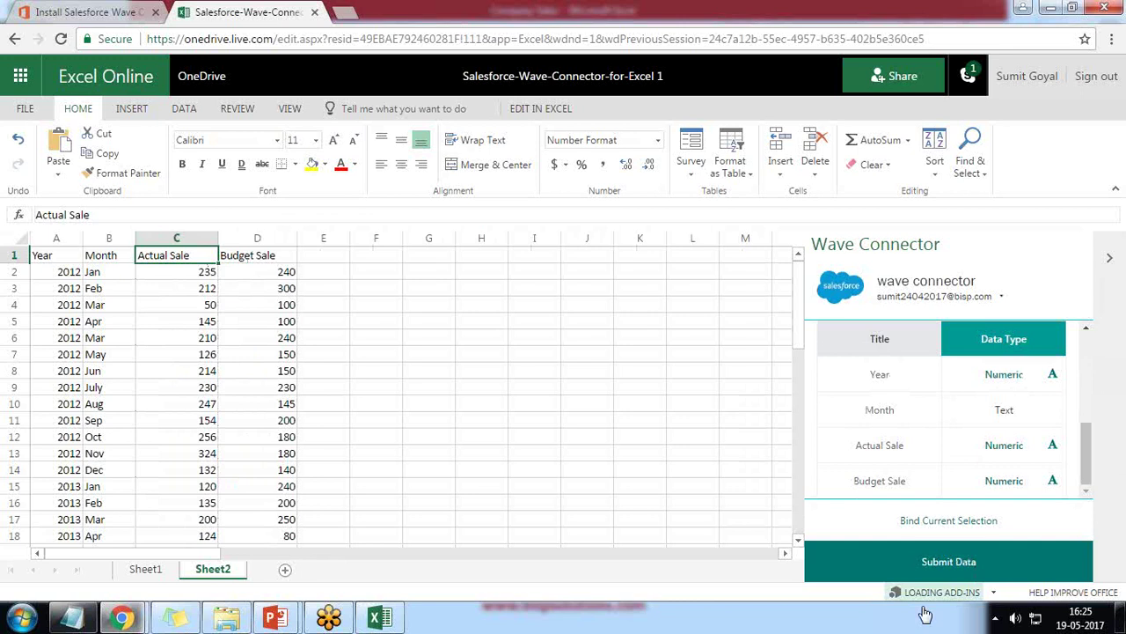
# Step: Submit the sales table to Salesforce Wave, importing 4 columns and 26 rows
pyautogui.click(938, 566)
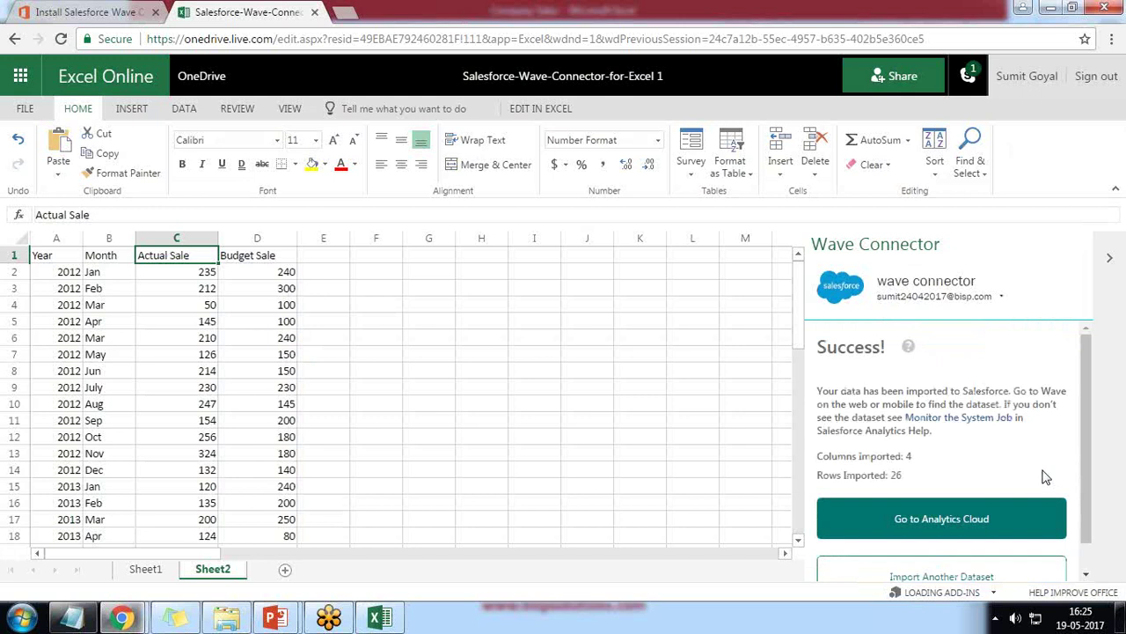
pyautogui.scroll(-1, 959, 469)
pyautogui.scroll(-1, 960, 469)
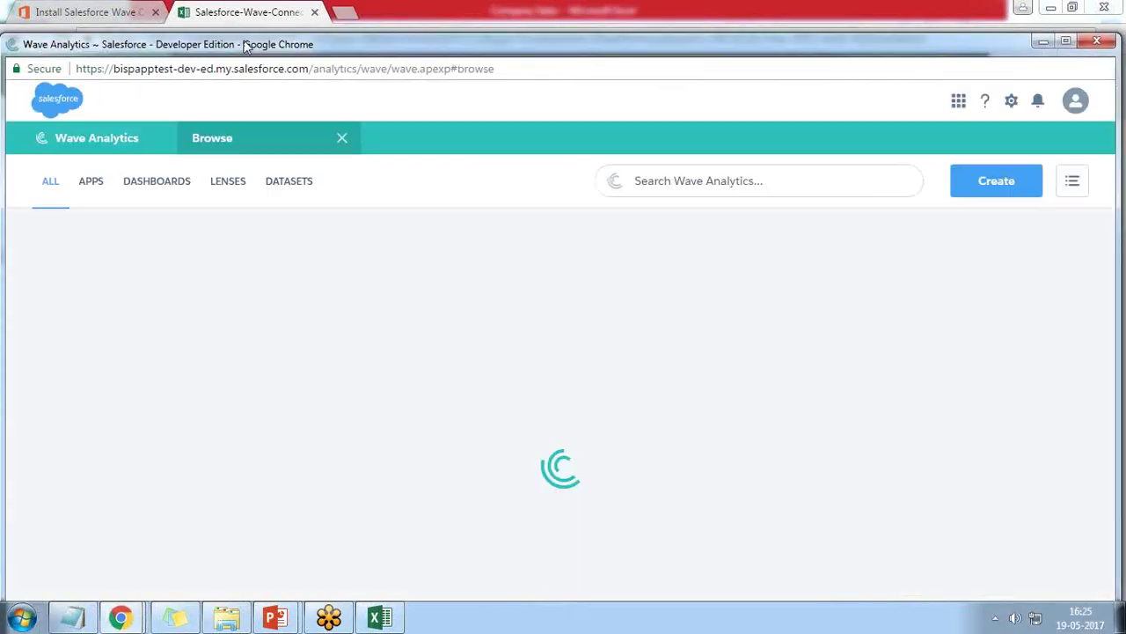
# Step: Filter to datasets and permanently delete the older duplicate Wave Connector dataset from its Edit page
pyautogui.click(284, 145)
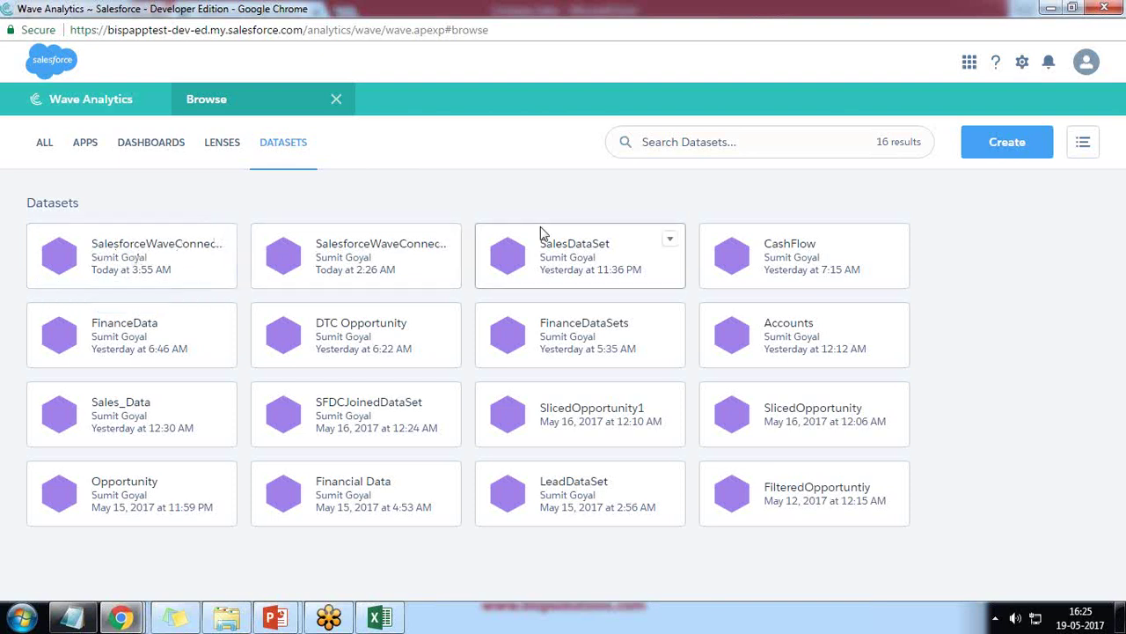
pyautogui.click(449, 244)
pyautogui.click(389, 275)
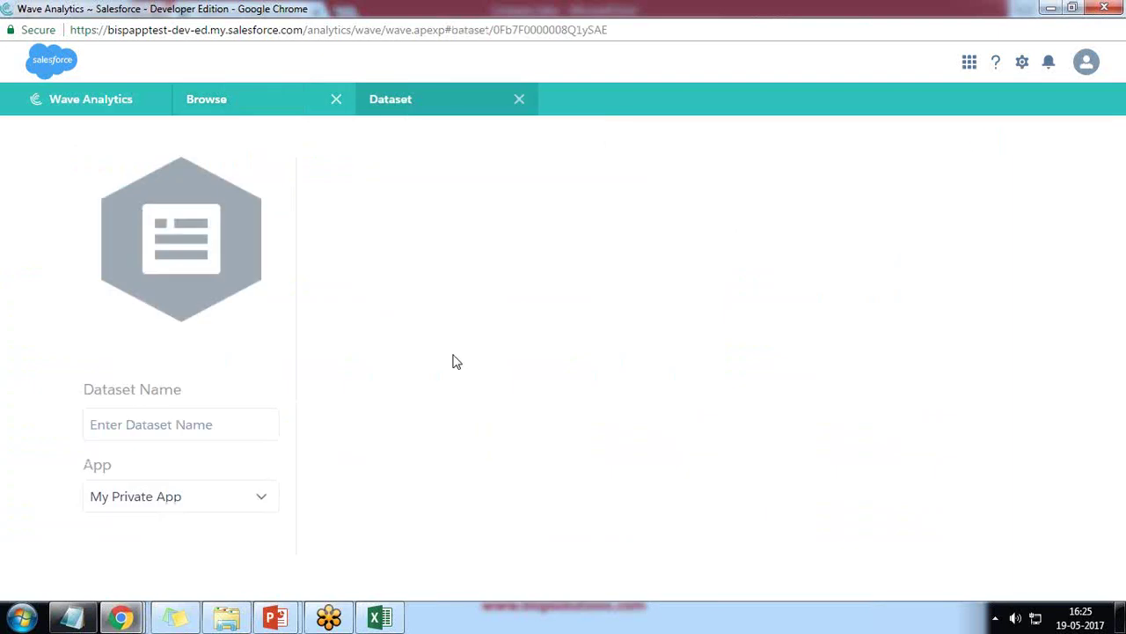
pyautogui.scroll(-4, 173, 355)
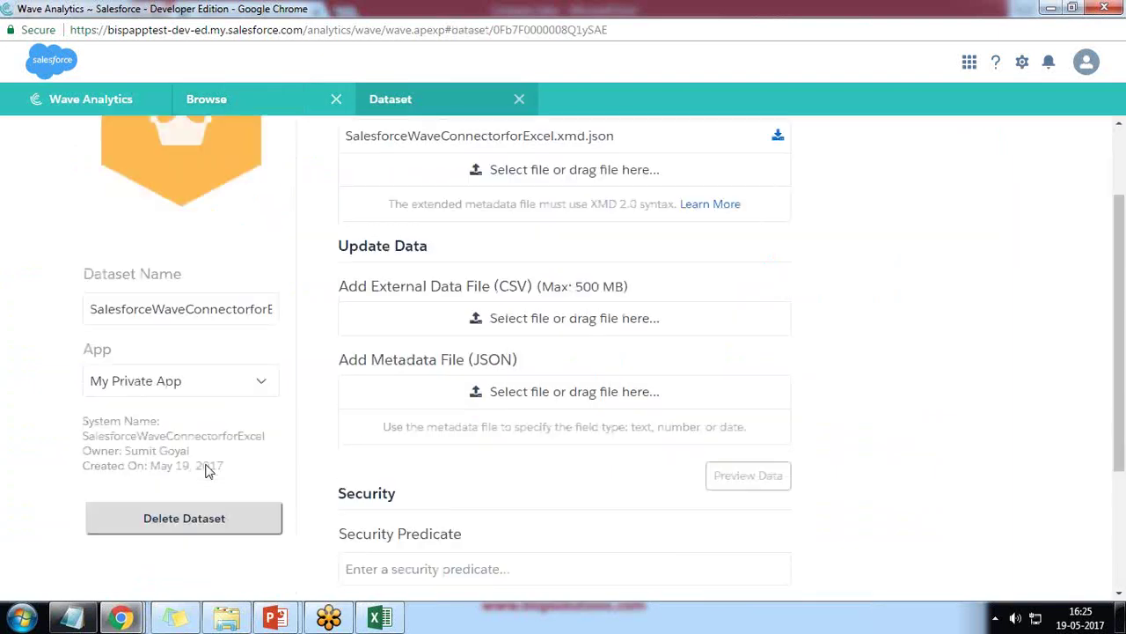
pyautogui.click(173, 328)
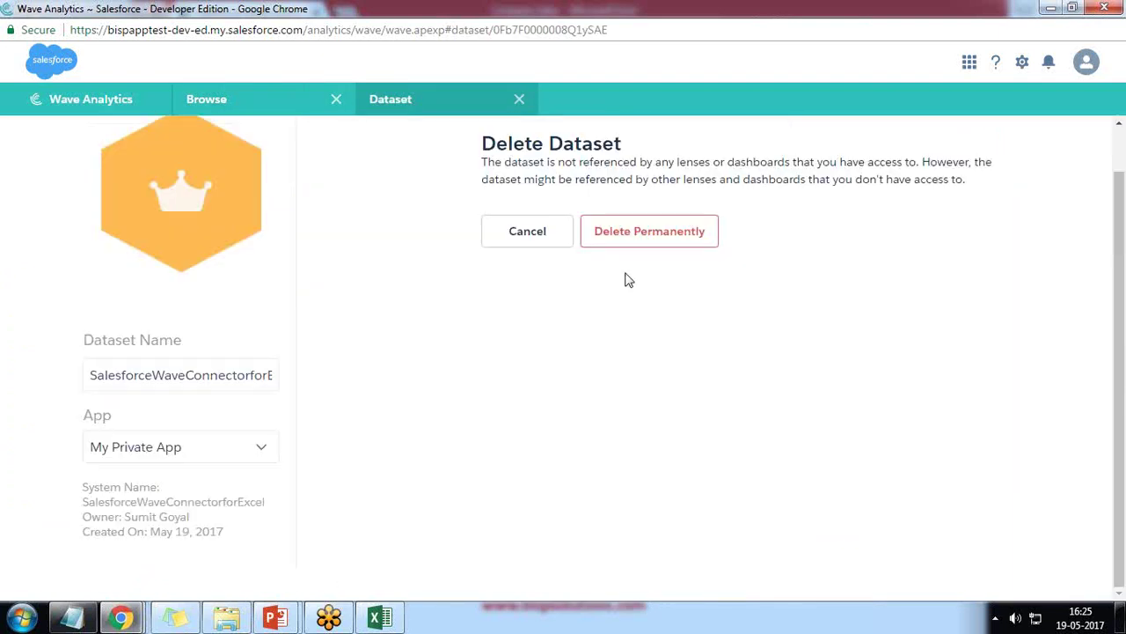
pyautogui.click(649, 230)
pyautogui.click(581, 369)
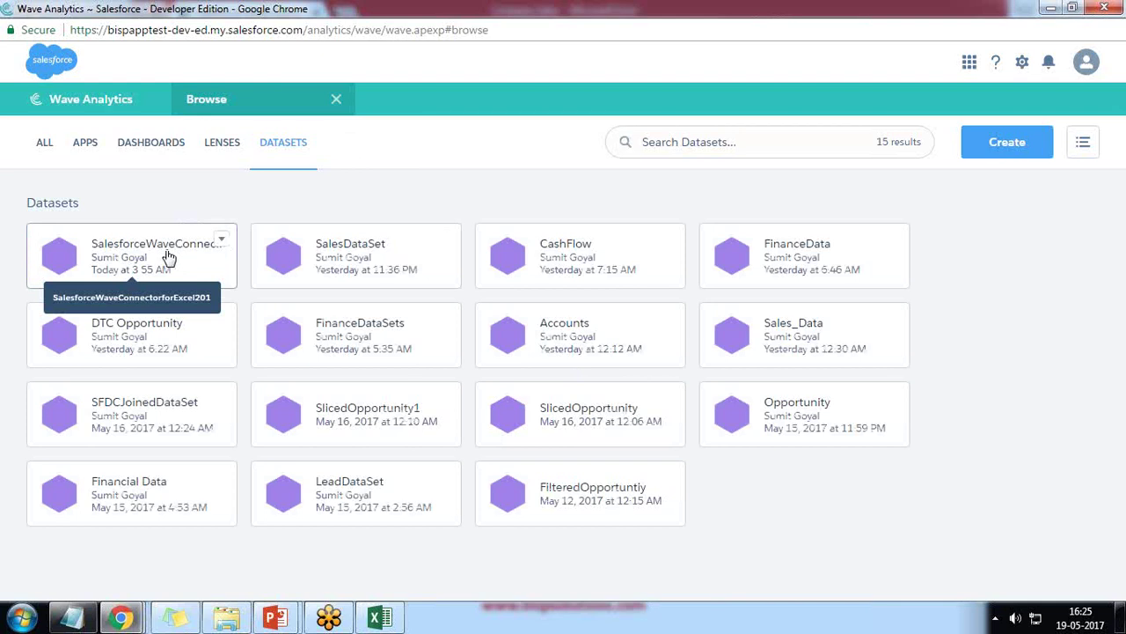
# Step: Open the uploaded connector dataset in a lens charting Sum of Actual Sale
pyautogui.click(169, 256)
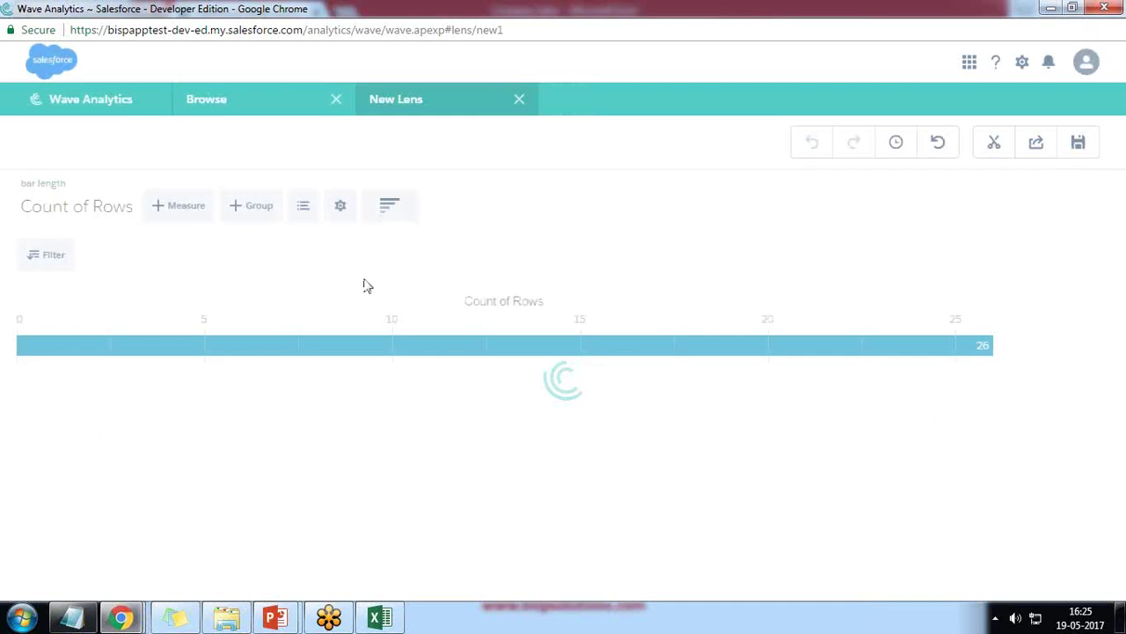
pyautogui.click(76, 206)
pyautogui.click(42, 304)
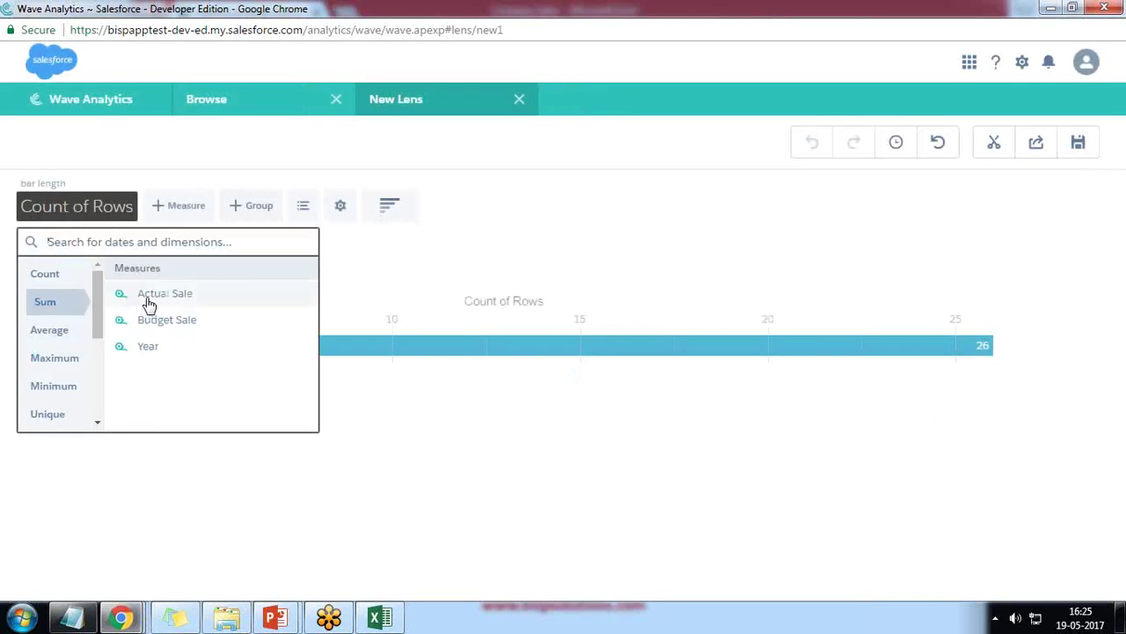
pyautogui.click(147, 294)
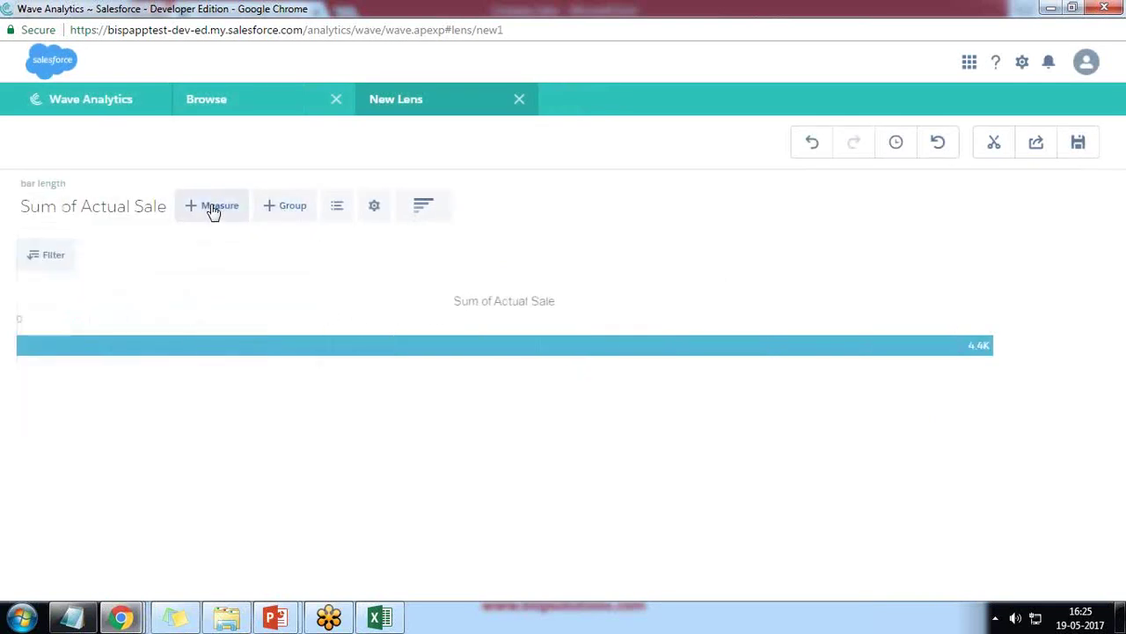
# Step: Add Sum of Budget Sale as a second measure and group by Month
pyautogui.click(213, 208)
pyautogui.click(202, 324)
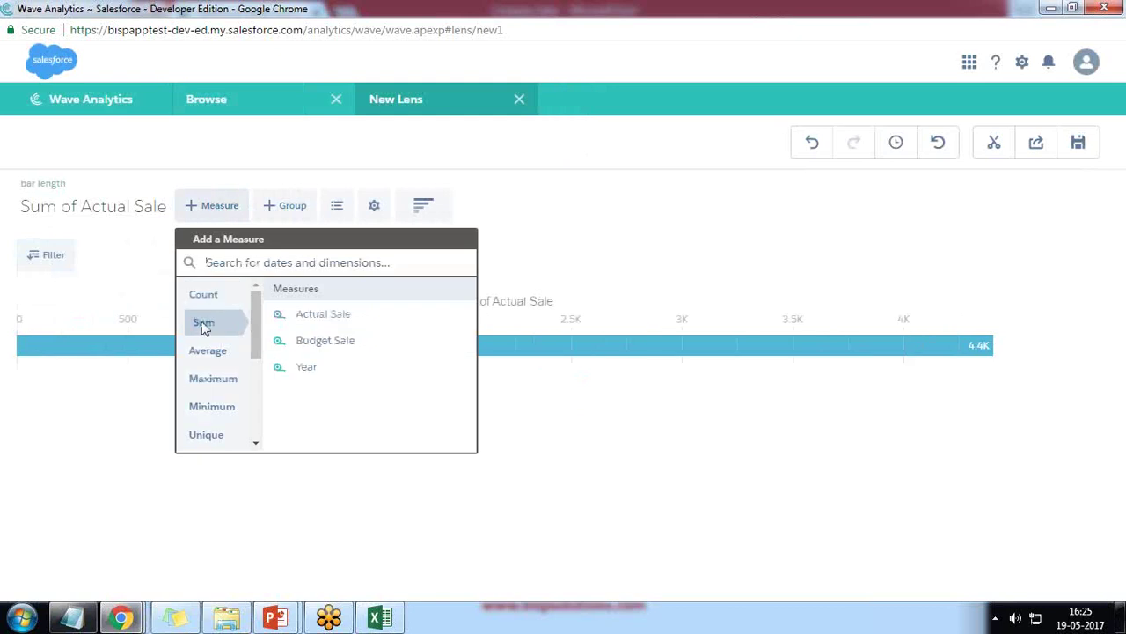
pyautogui.click(325, 341)
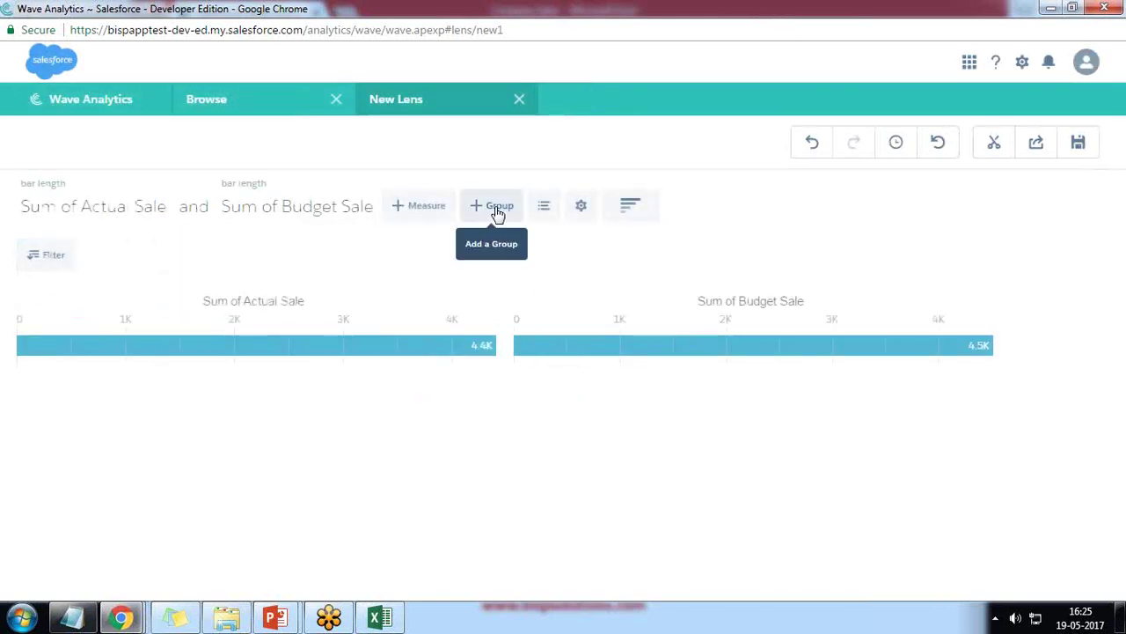
pyautogui.click(497, 209)
pyautogui.click(516, 318)
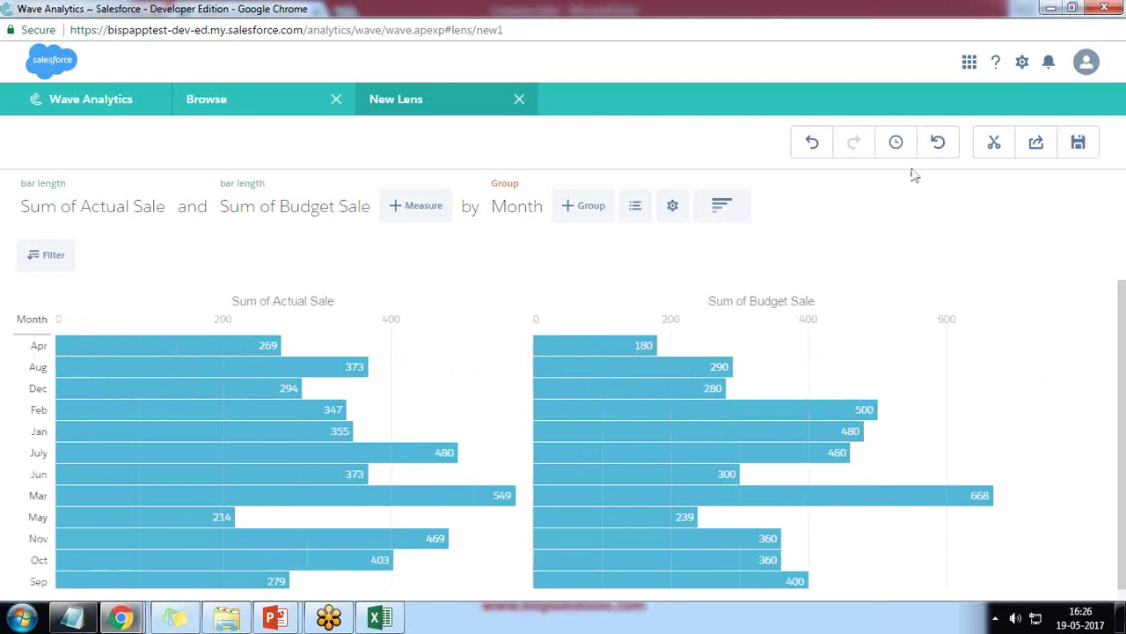
# Step: Clip the lens as Step1 and place it on the new dashboard grid
pyautogui.click(995, 145)
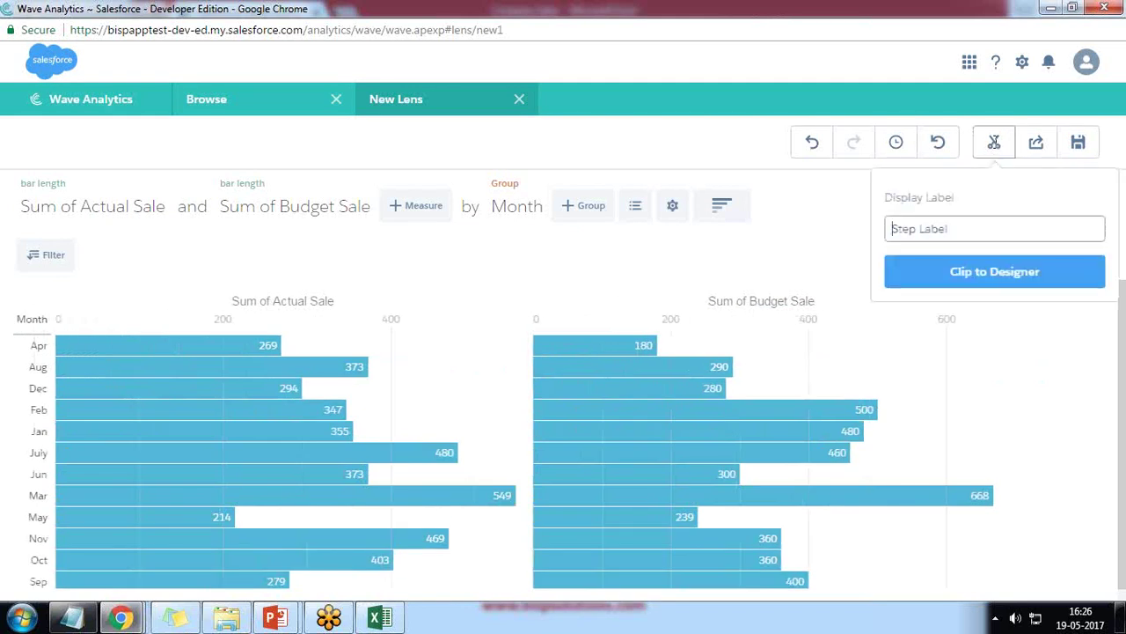
pyautogui.write('Step1')
pyautogui.press('Return')
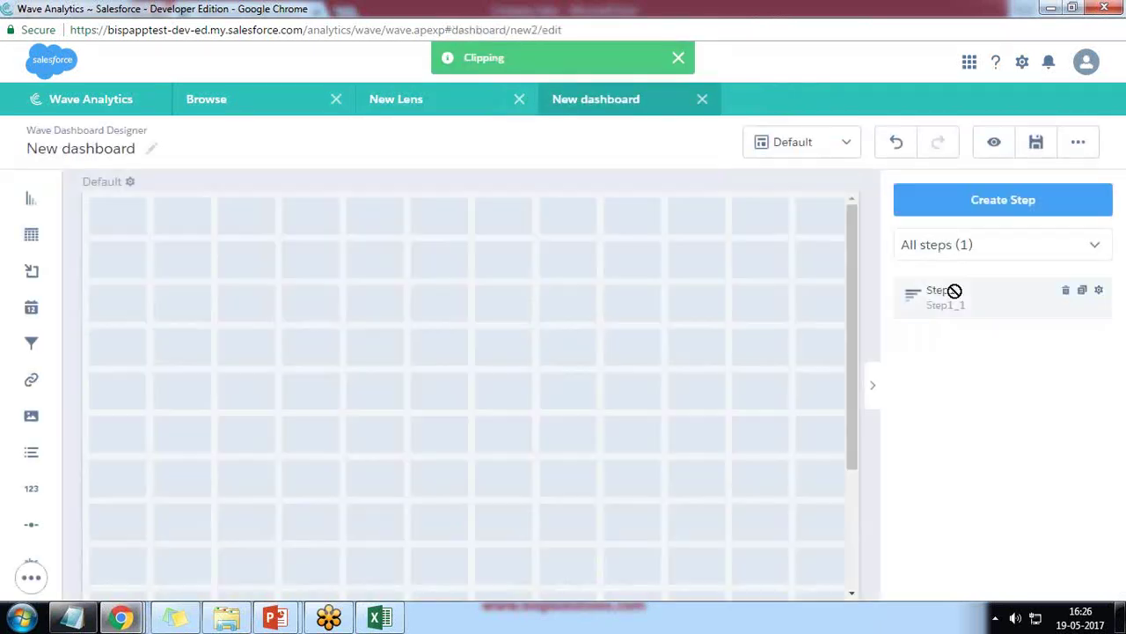
pyautogui.moveTo(950, 291); pyautogui.dragTo(648, 314)
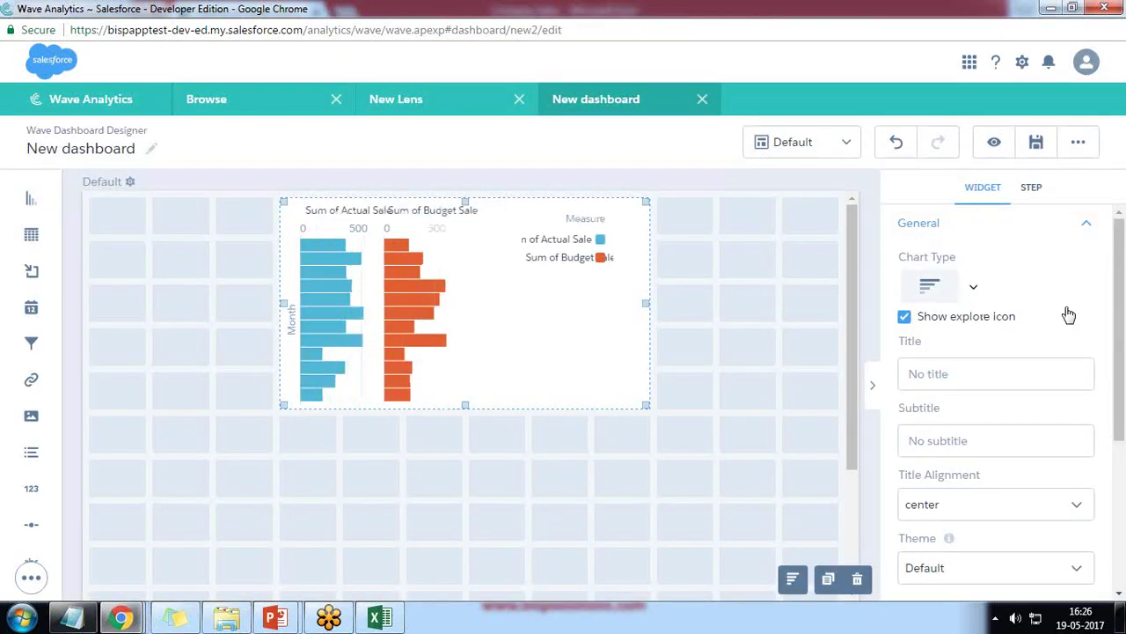
# Step: Make the widget a Pyramid chart, then enlarge it and shift it left
pyautogui.click(974, 288)
pyautogui.scroll(-3, 1016, 488)
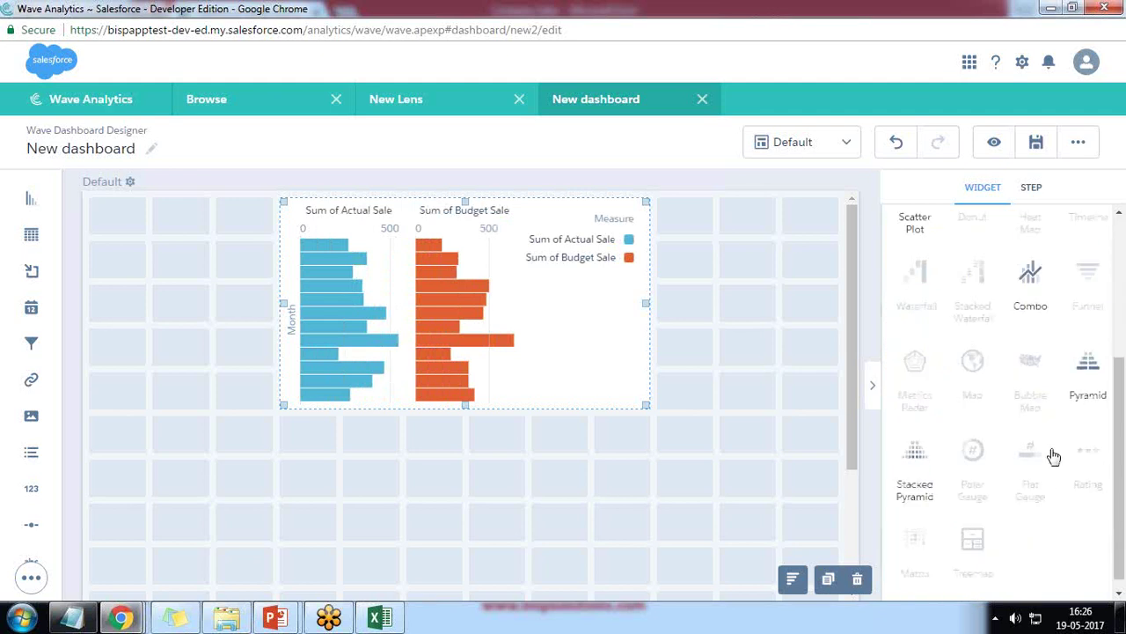
pyautogui.moveTo(645, 407); pyautogui.dragTo(718, 525)
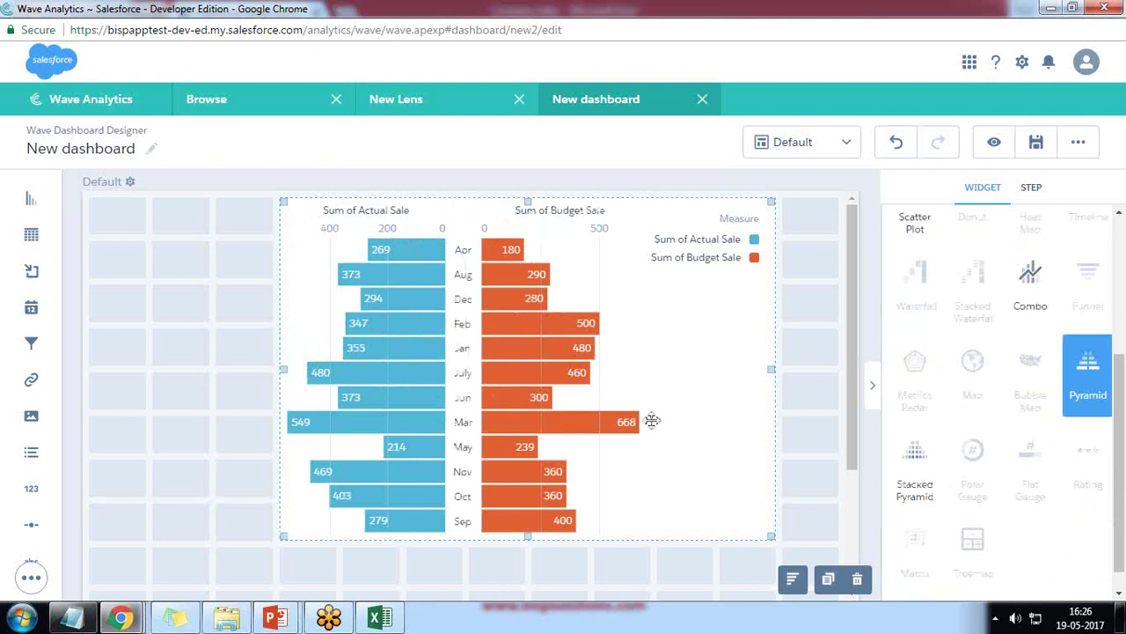
pyautogui.scroll(-2, 652, 428)
pyautogui.scroll(2, 651, 421)
pyautogui.moveTo(651, 420); pyautogui.dragTo(540, 433)
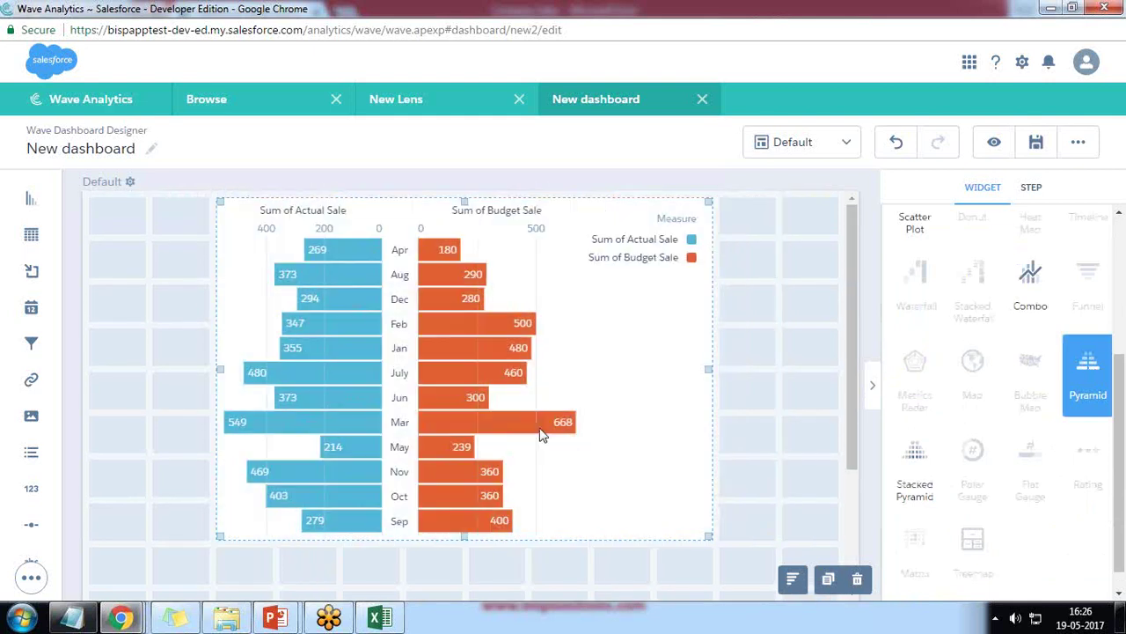
pyautogui.moveTo(707, 536); pyautogui.dragTo(666, 583)
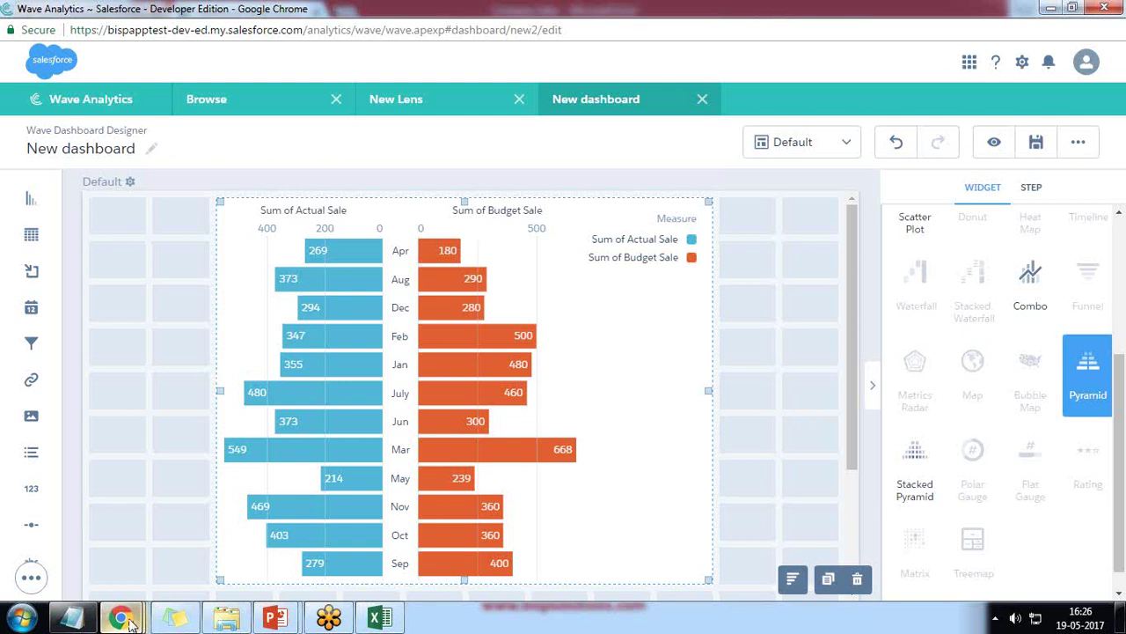
# Step: Bring the Excel Online connector workbook window back in front of the dashboard
pyautogui.moveTo(121, 618)
pyautogui.click(285, 532)
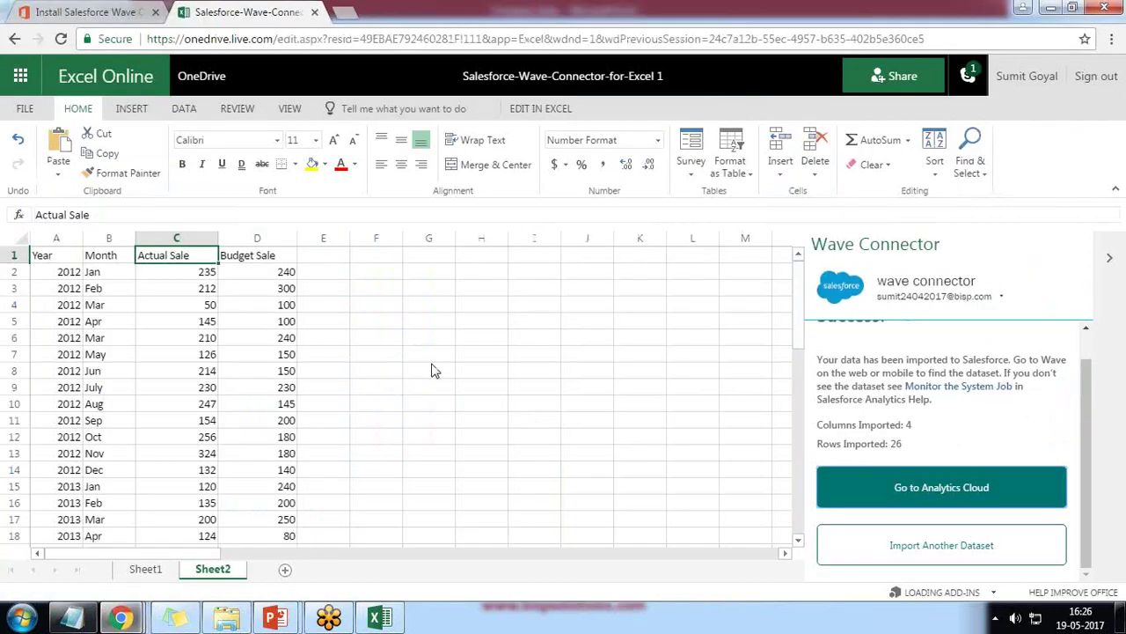